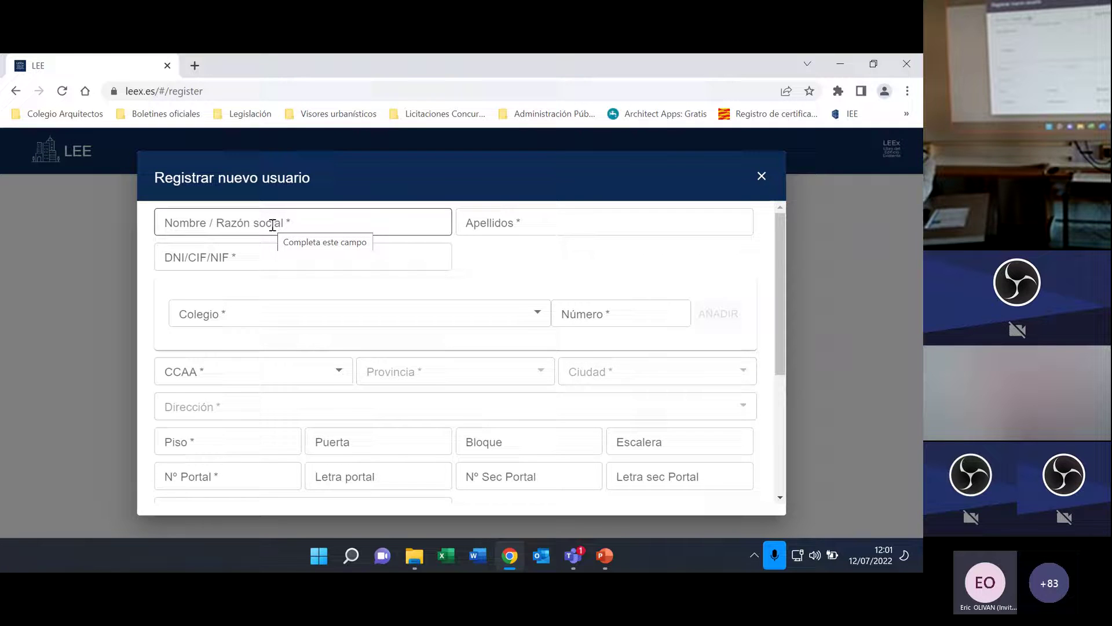
# Scroll to the address fields, select Piso, then open the CCAA dropdown list.
pyautogui.moveTo(783, 310); pyautogui.dragTo(780, 346)
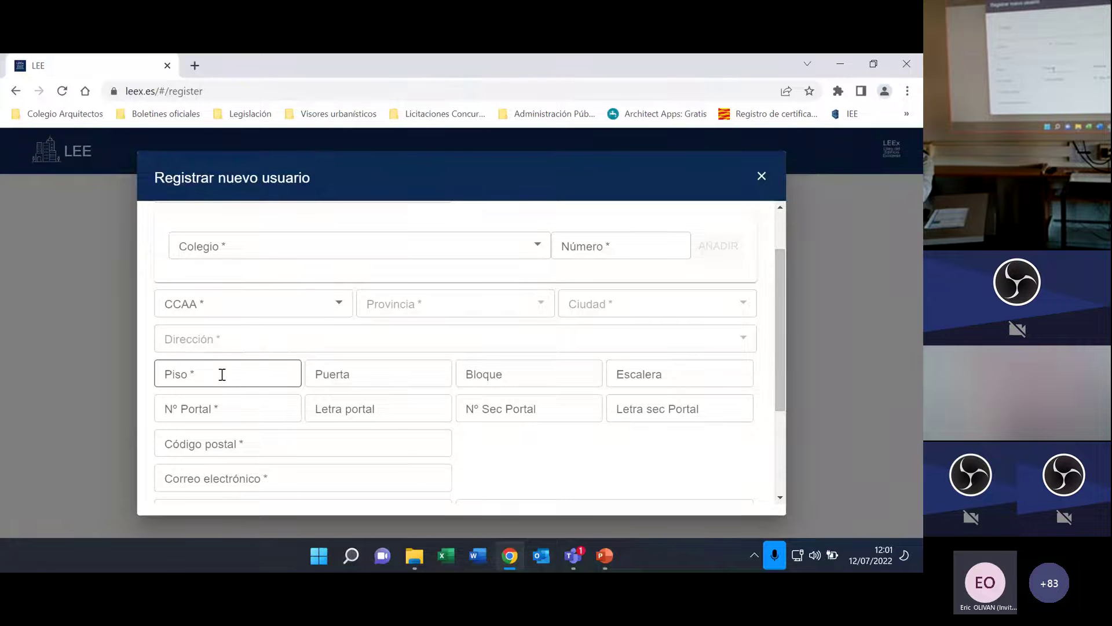
pyautogui.click(193, 373)
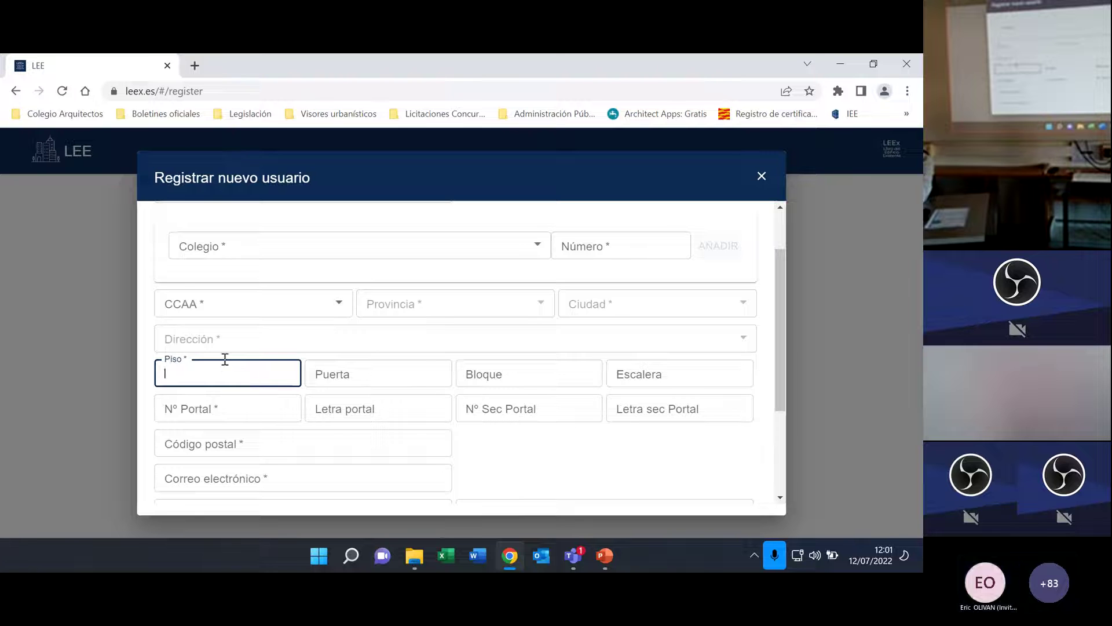
pyautogui.click(235, 306)
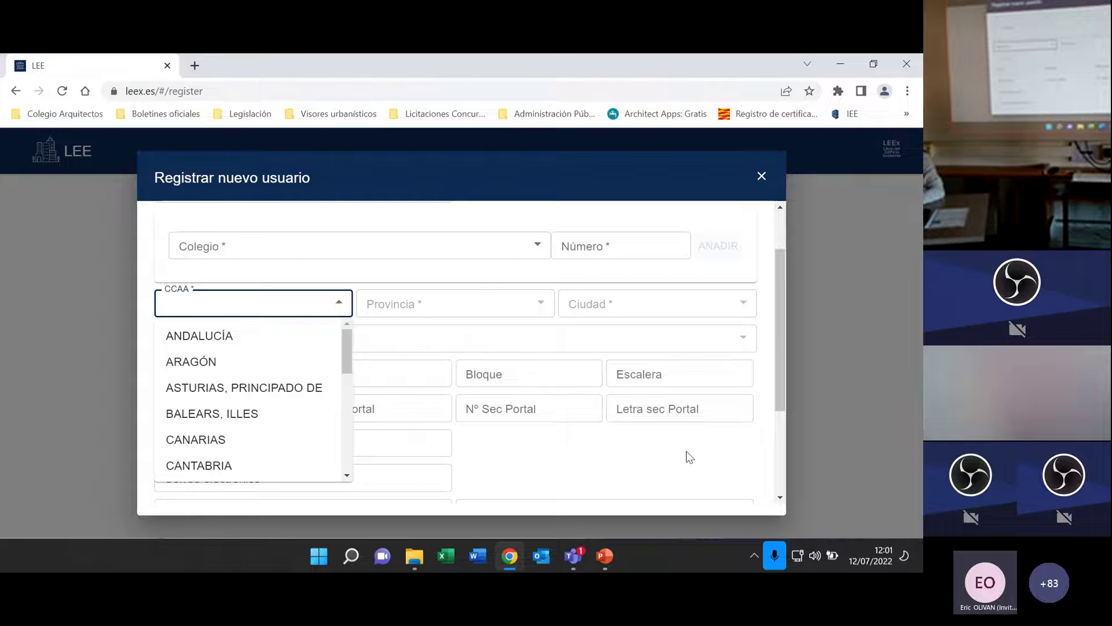
# Set CCAA to ARAGÓN, Provincia to HUESCA and Ciudad to HUESCA.
pyautogui.click(191, 361)
pyautogui.click(438, 305)
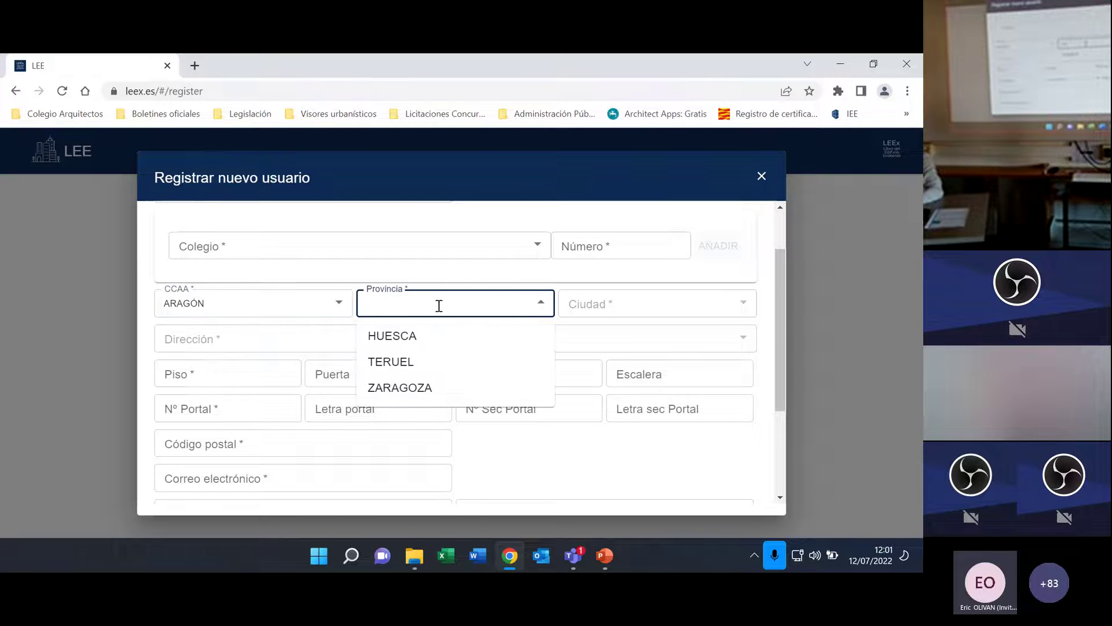
pyautogui.write('hue')
pyautogui.click(446, 336)
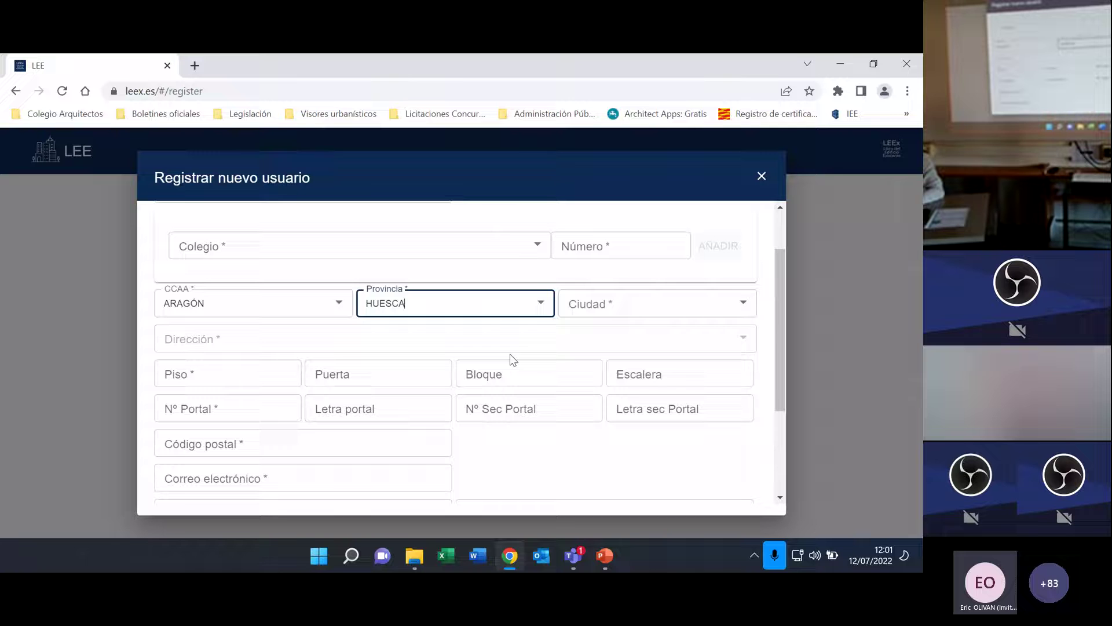
pyautogui.click(610, 310)
pyautogui.write('uh')
pyautogui.press('BackSpace')
pyautogui.press('BackSpace')
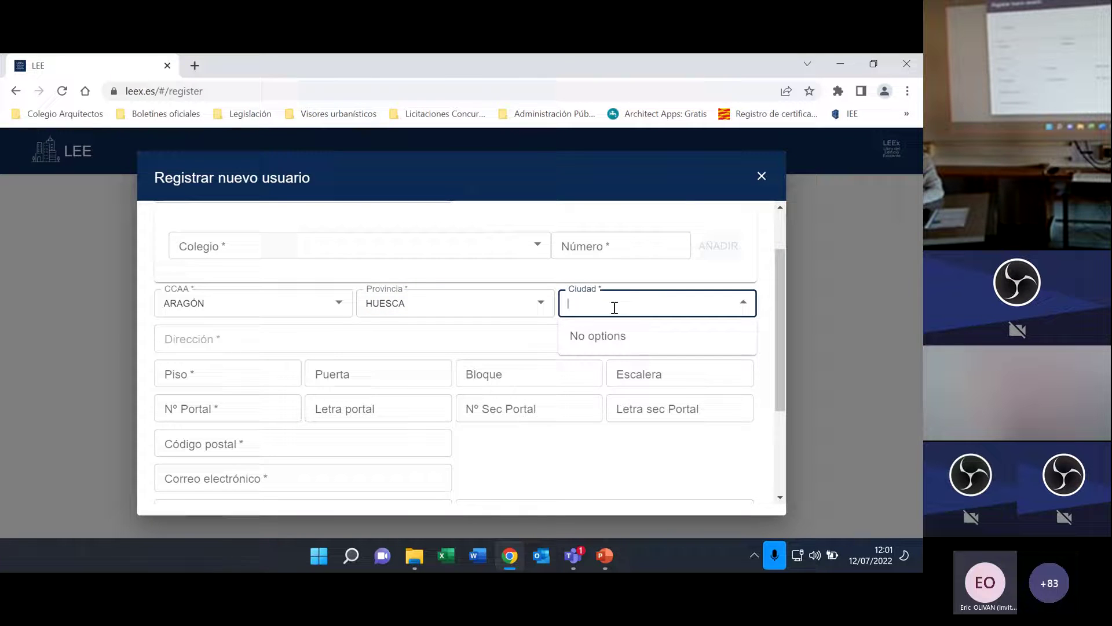
pyautogui.write('hu')
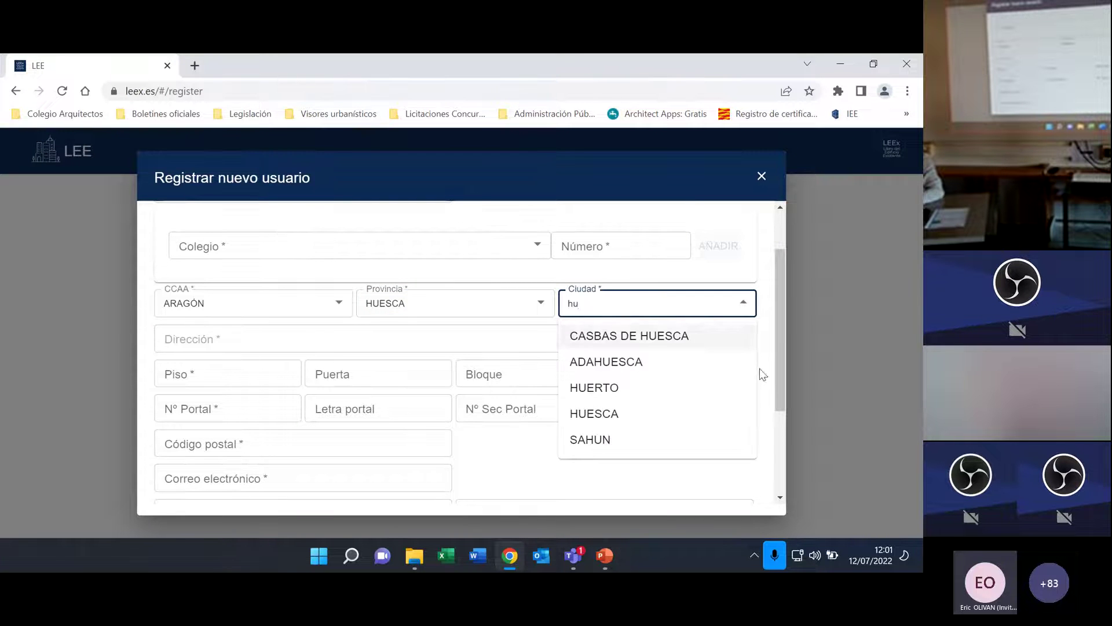
pyautogui.click(597, 412)
# Search the Dirección list and choose the street CL, FORMENT.
pyautogui.click(186, 339)
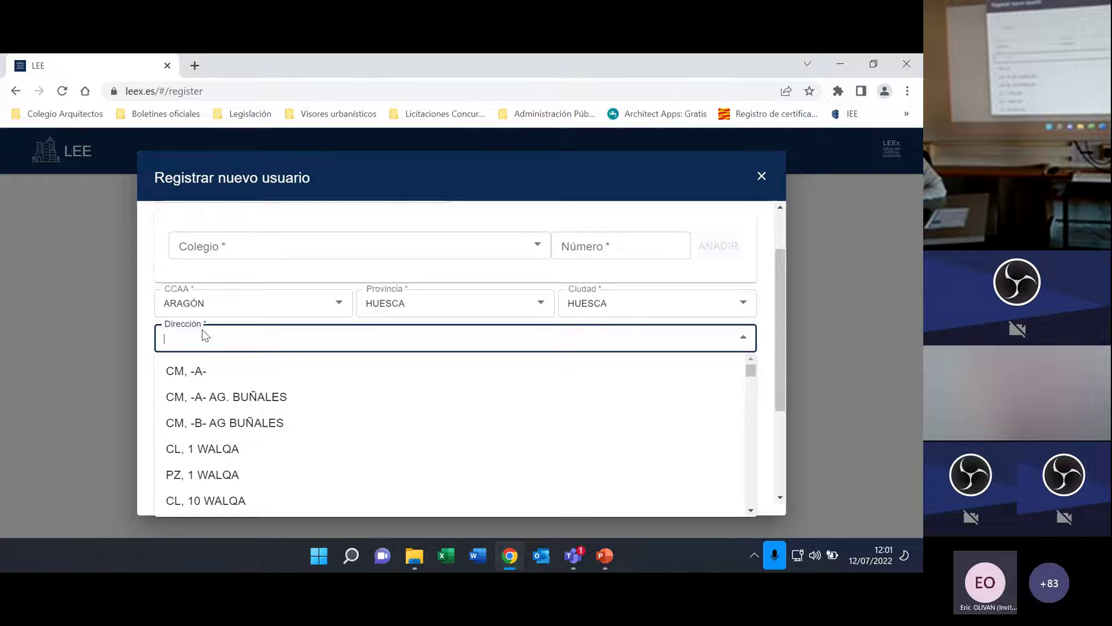
pyautogui.write('m')
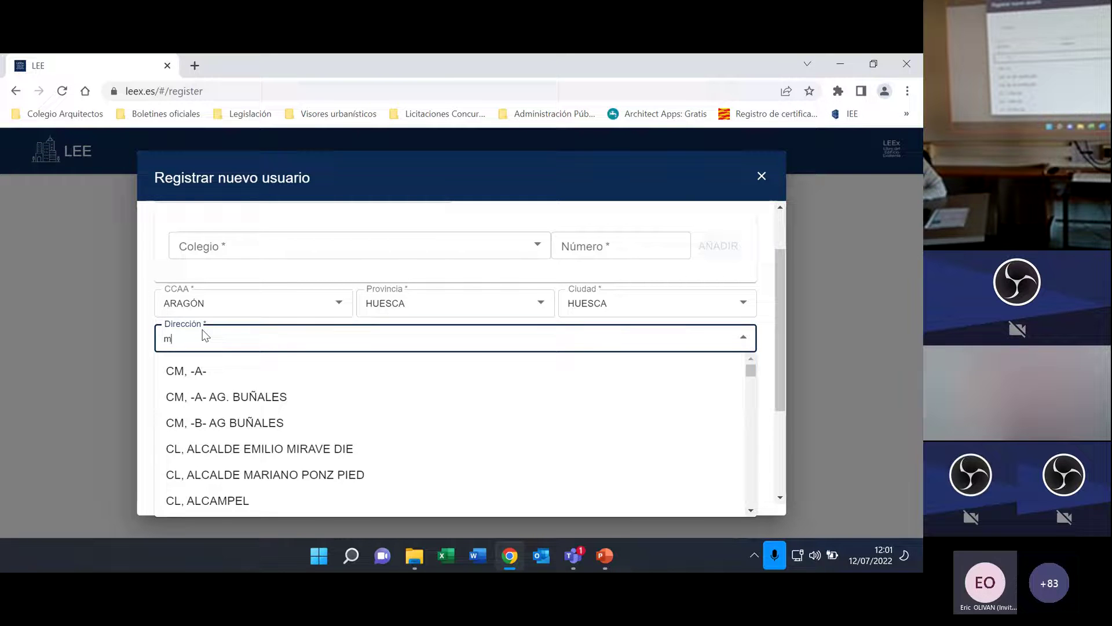
pyautogui.write('enen')
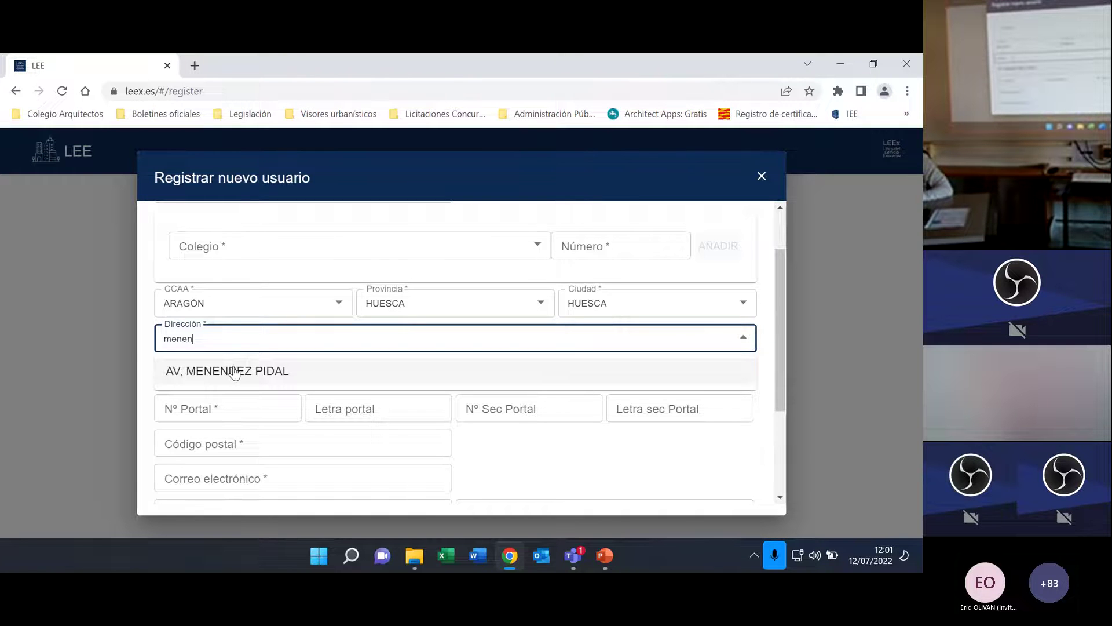
pyautogui.moveTo(194, 338); pyautogui.dragTo(107, 346)
pyautogui.write('de')
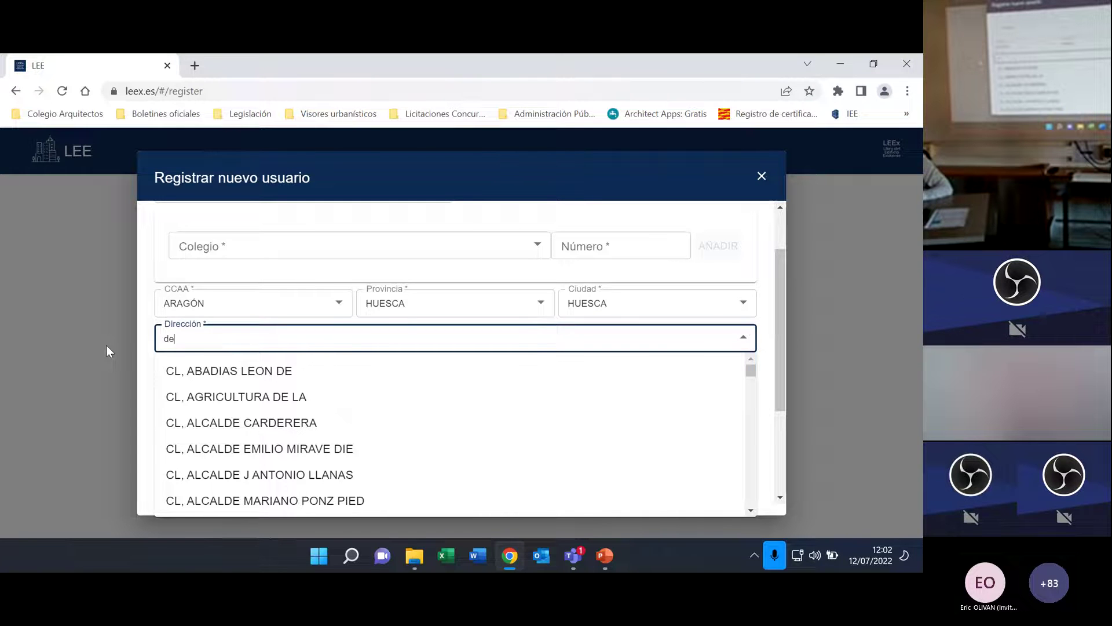
pyautogui.press('BackSpace')
pyautogui.press('BackSpace')
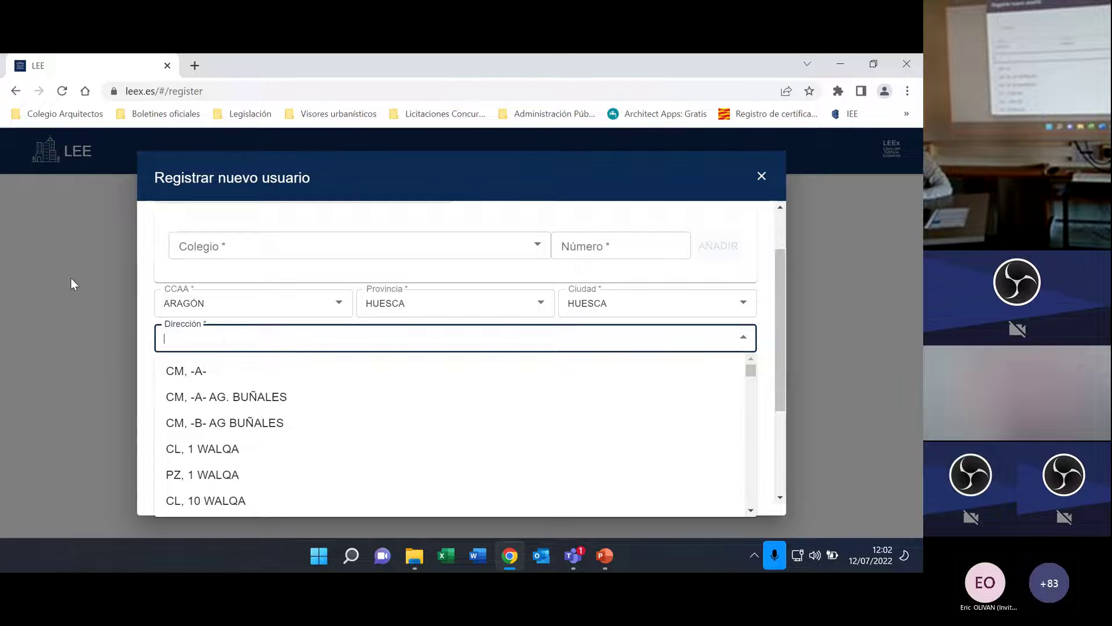
pyautogui.write('men')
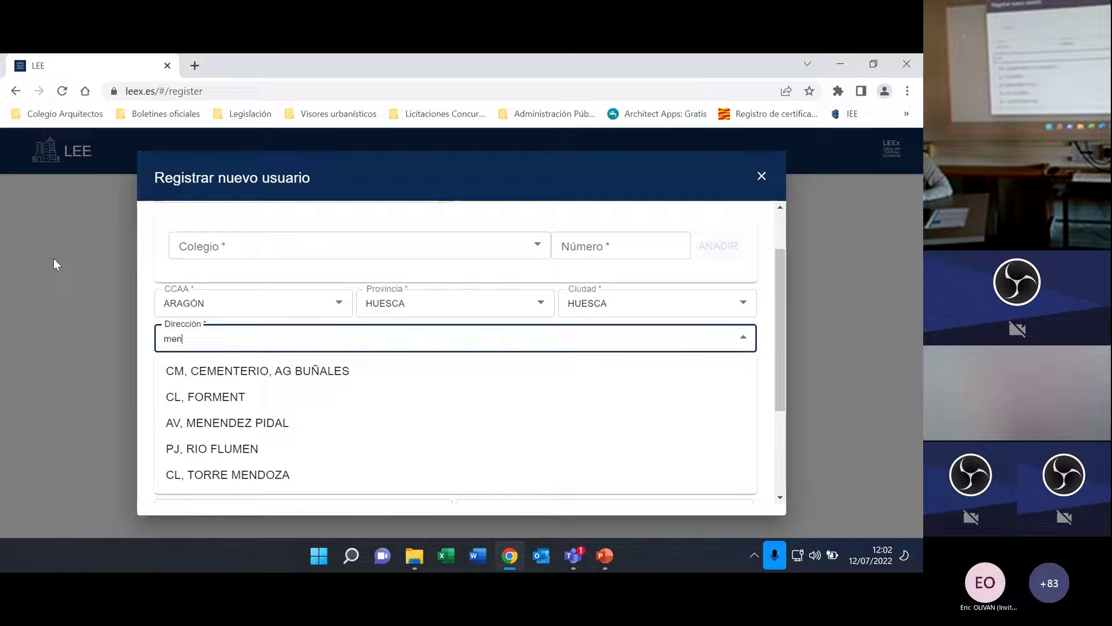
pyautogui.click(223, 398)
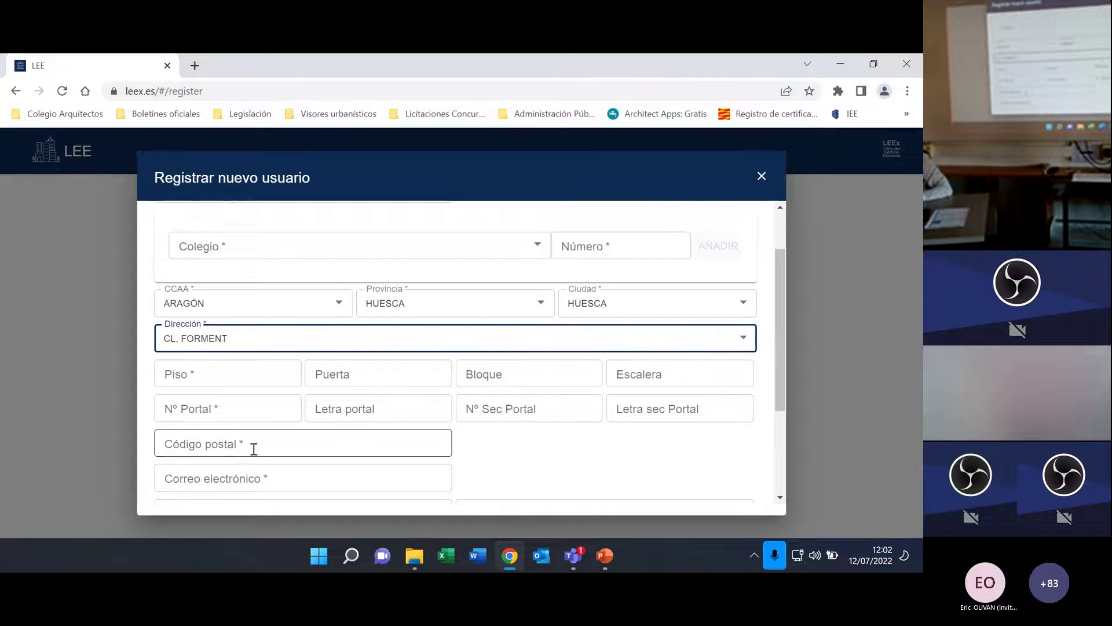
pyautogui.scroll(-1, 249, 449)
pyautogui.scroll(-1, 241, 447)
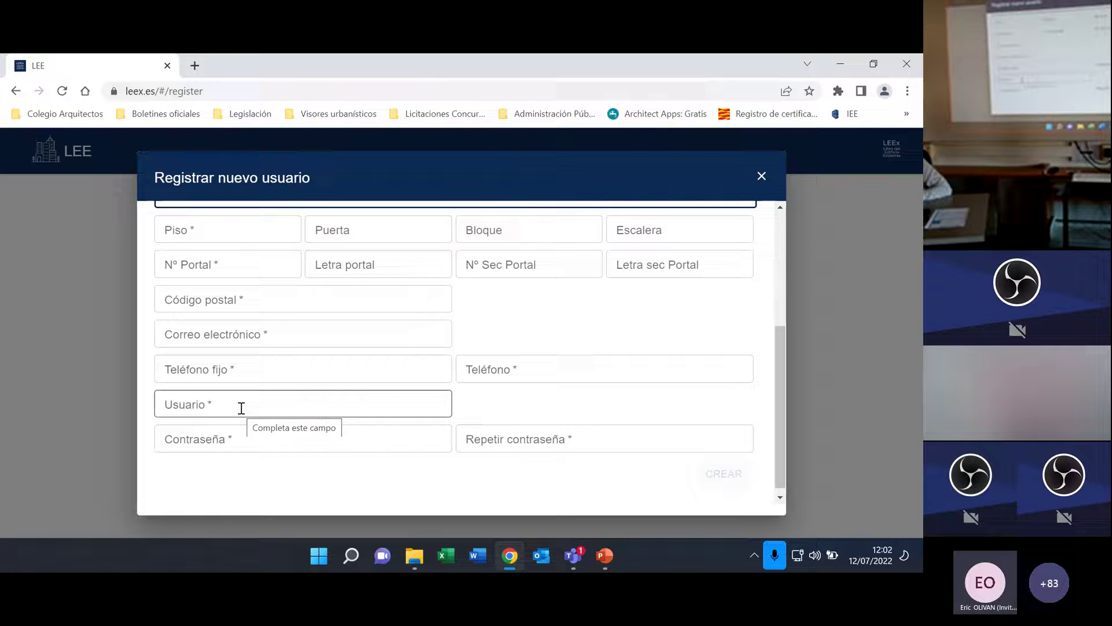
pyautogui.click(243, 440)
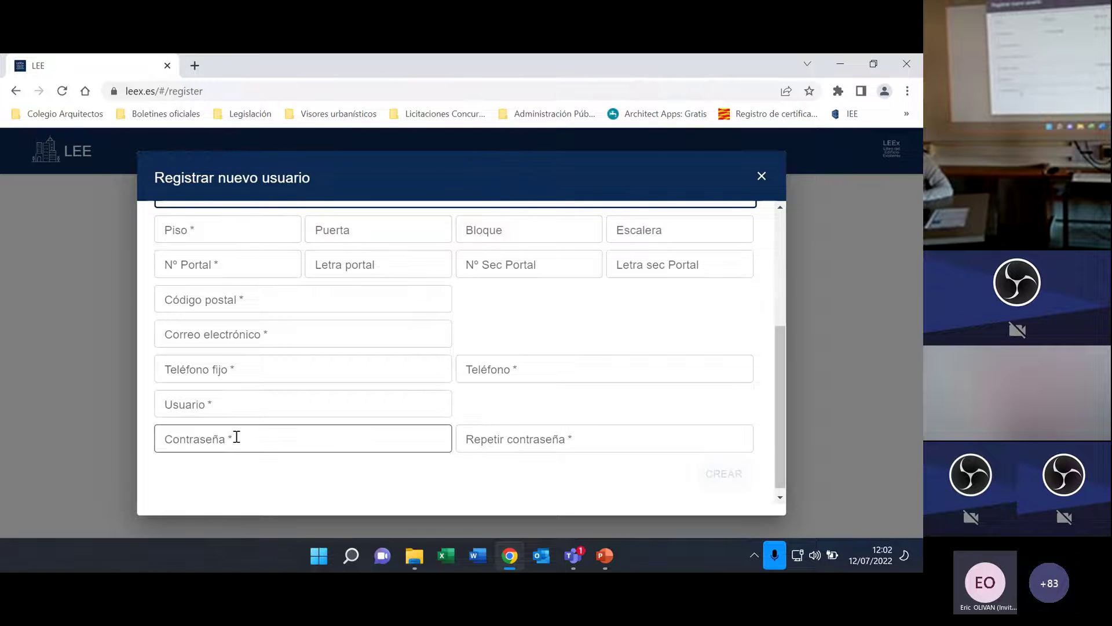
pyautogui.scroll(-1, 242, 438)
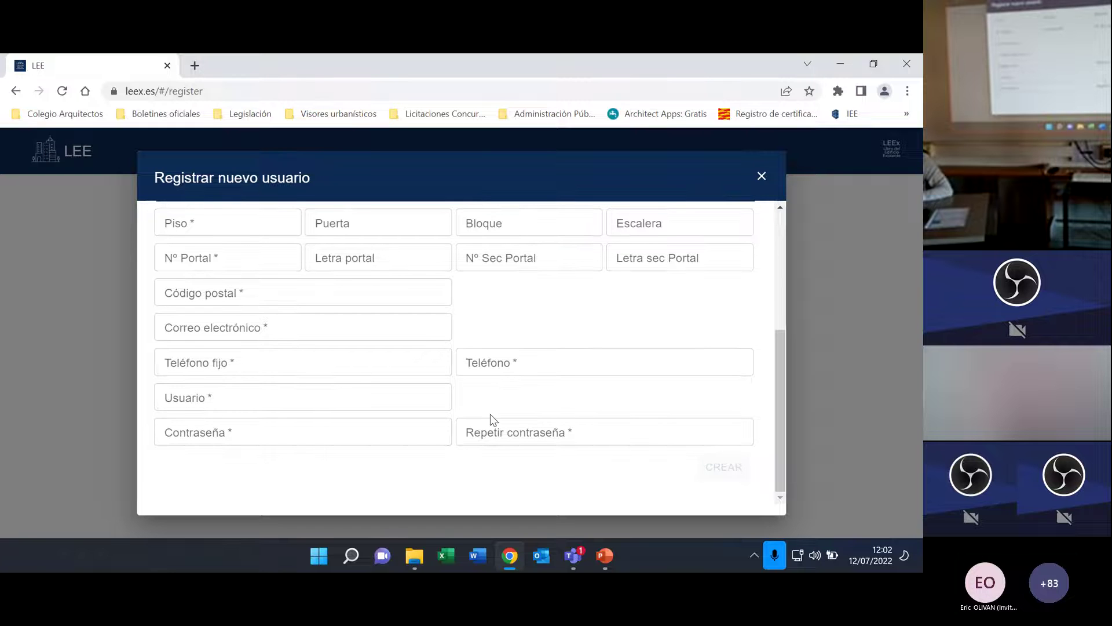
pyautogui.click(230, 430)
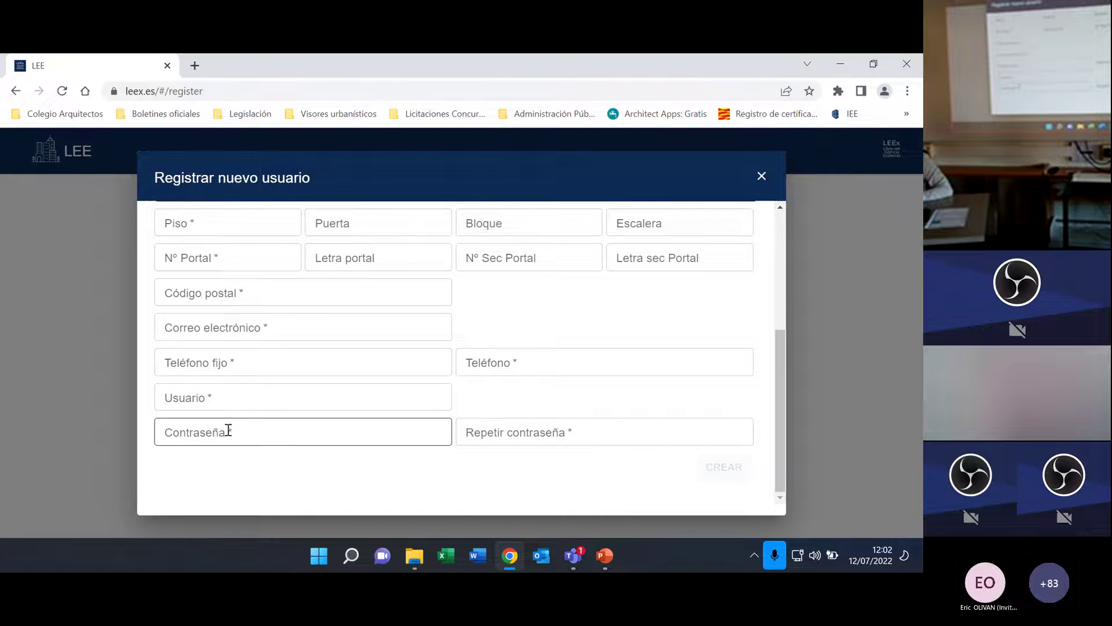
pyautogui.click(229, 400)
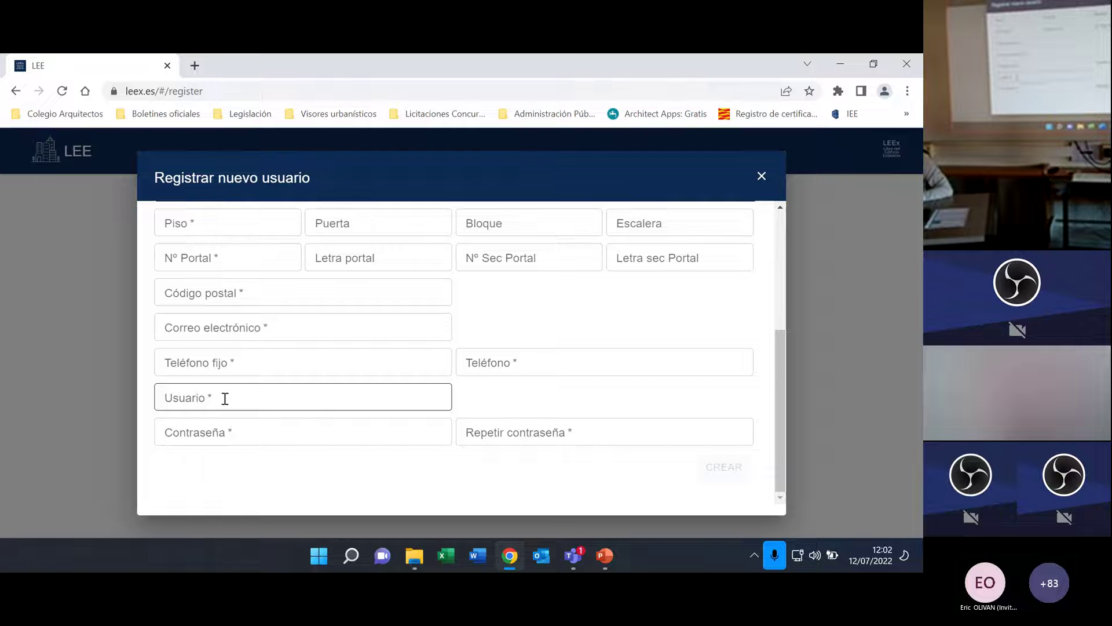
pyautogui.click(247, 358)
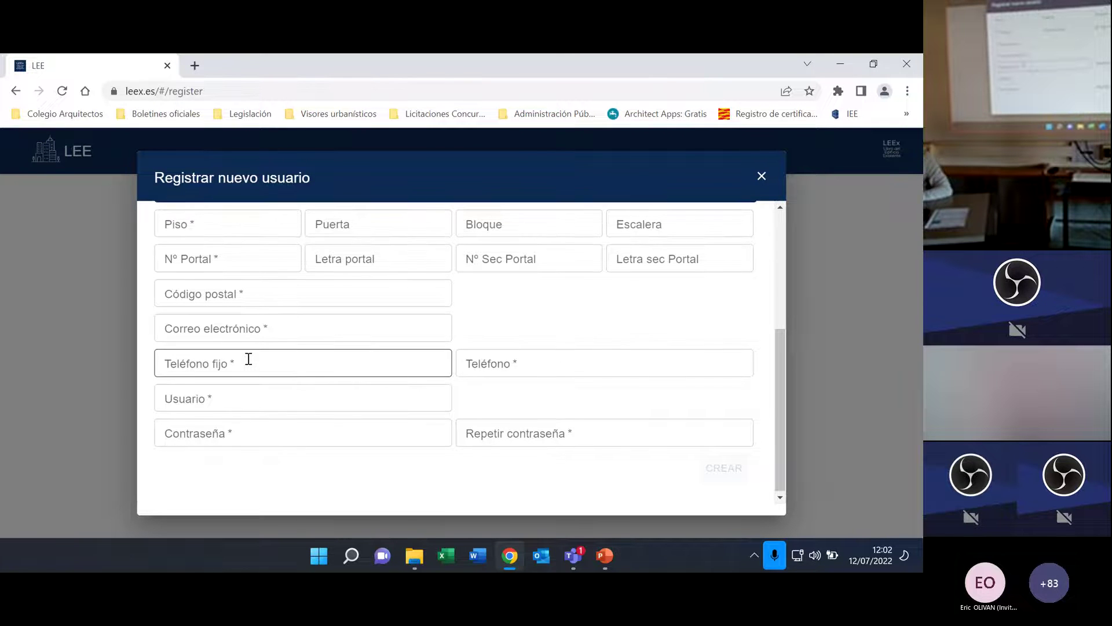
pyautogui.scroll(5, 248, 359)
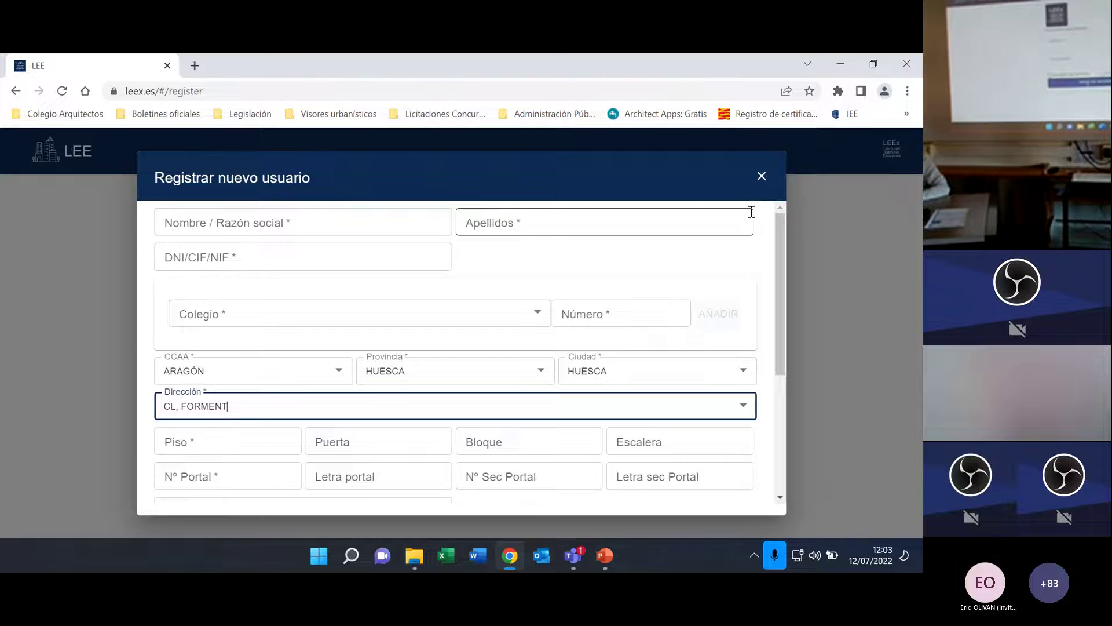
# Go to the login page and sign in with the user's e-mail and password.
pyautogui.click(762, 175)
pyautogui.click(393, 296)
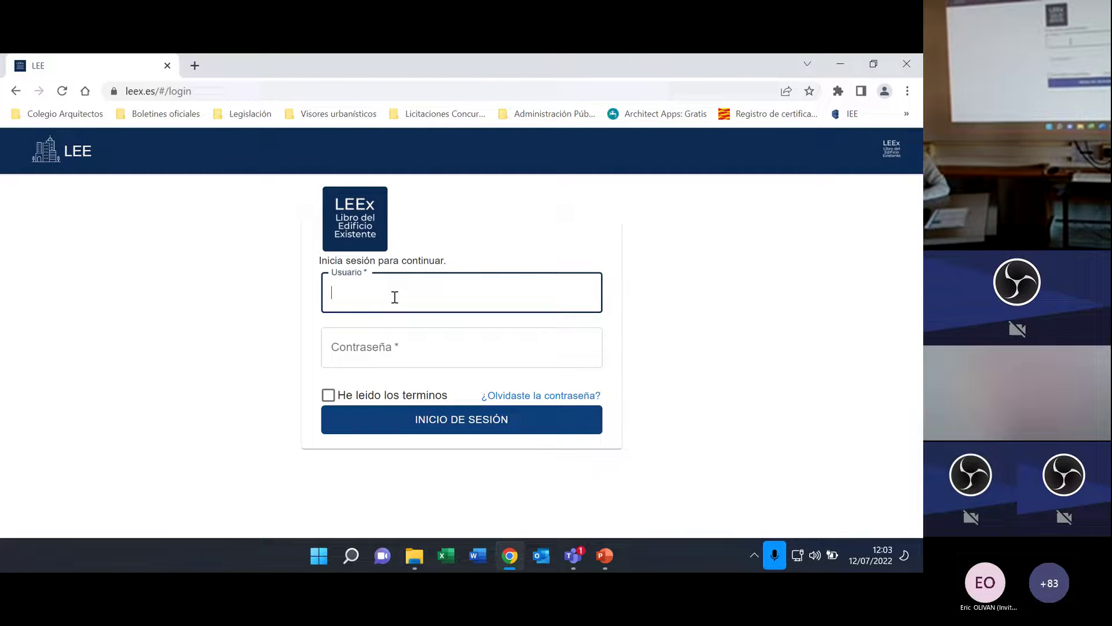
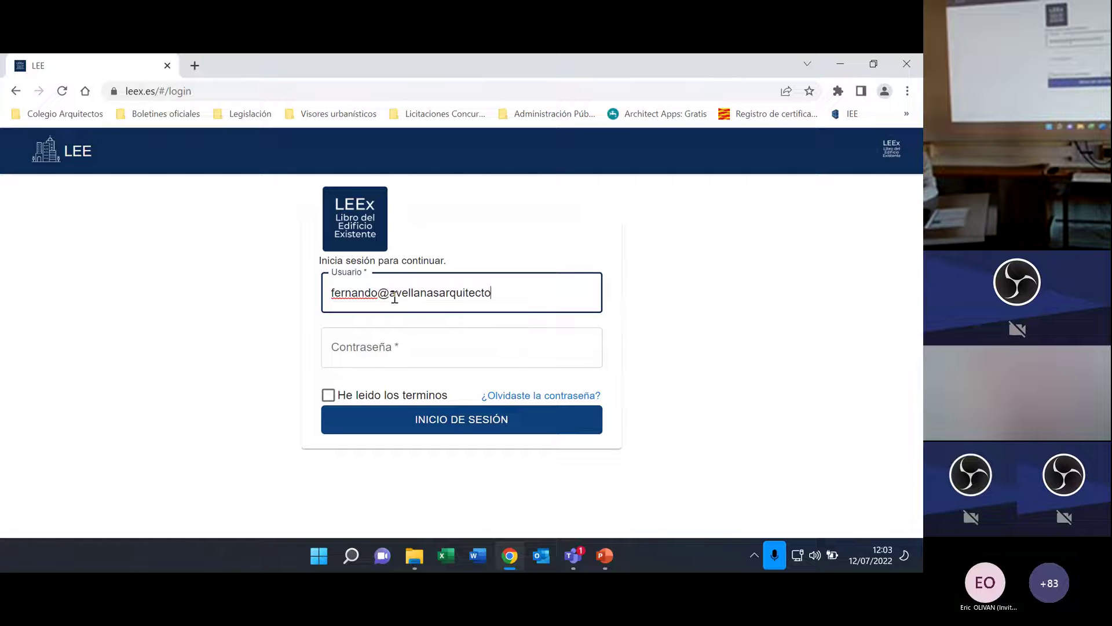
pyautogui.click(413, 350)
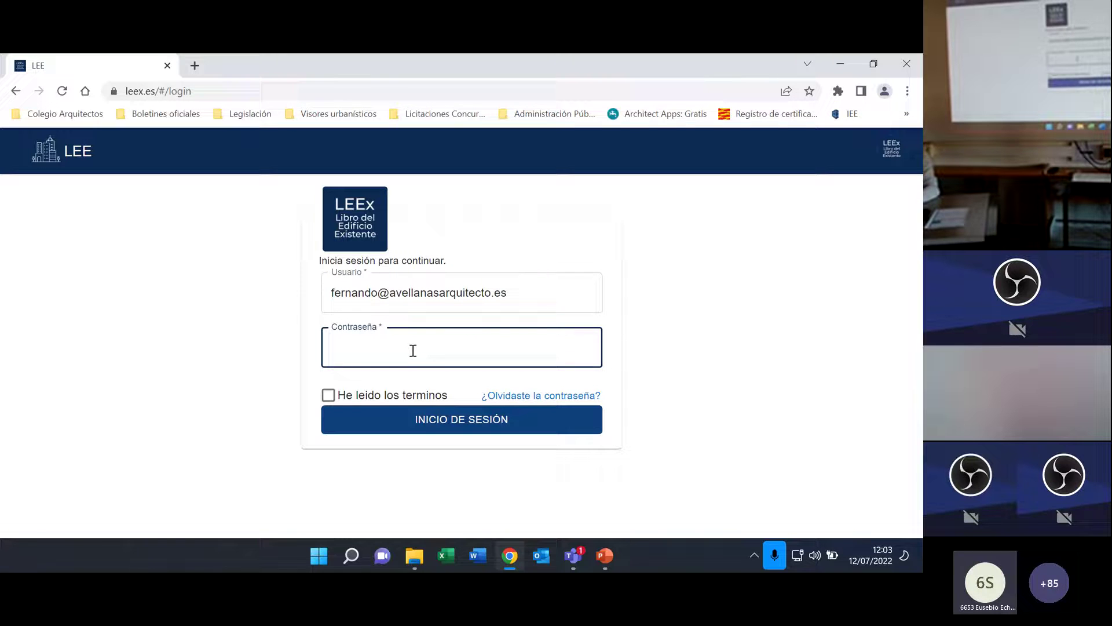
pyautogui.write('•••••••••••')
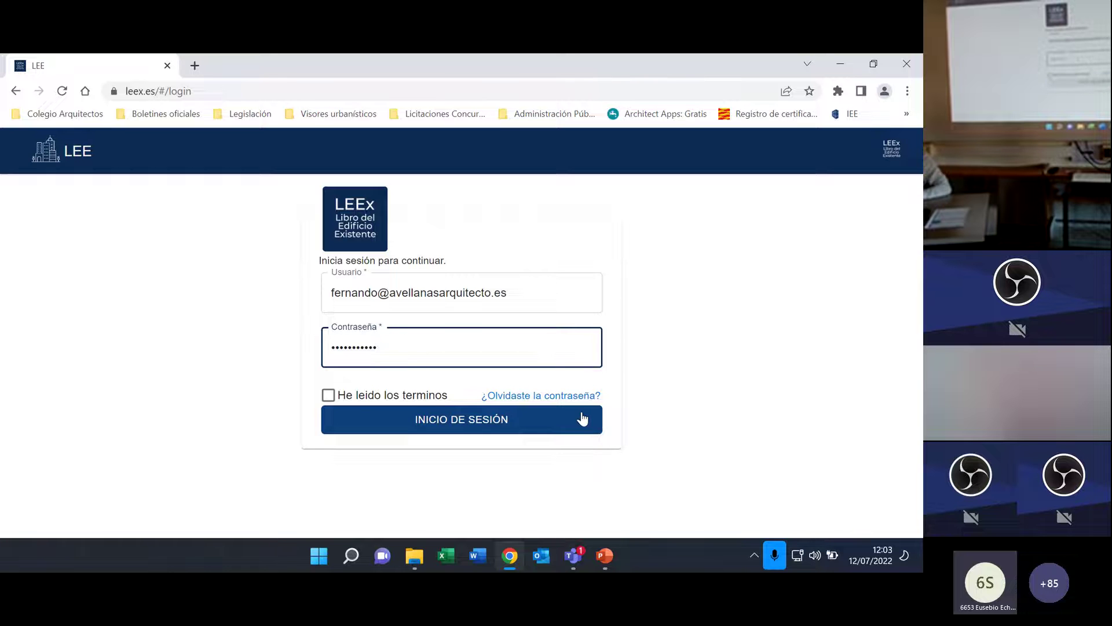
pyautogui.click(479, 422)
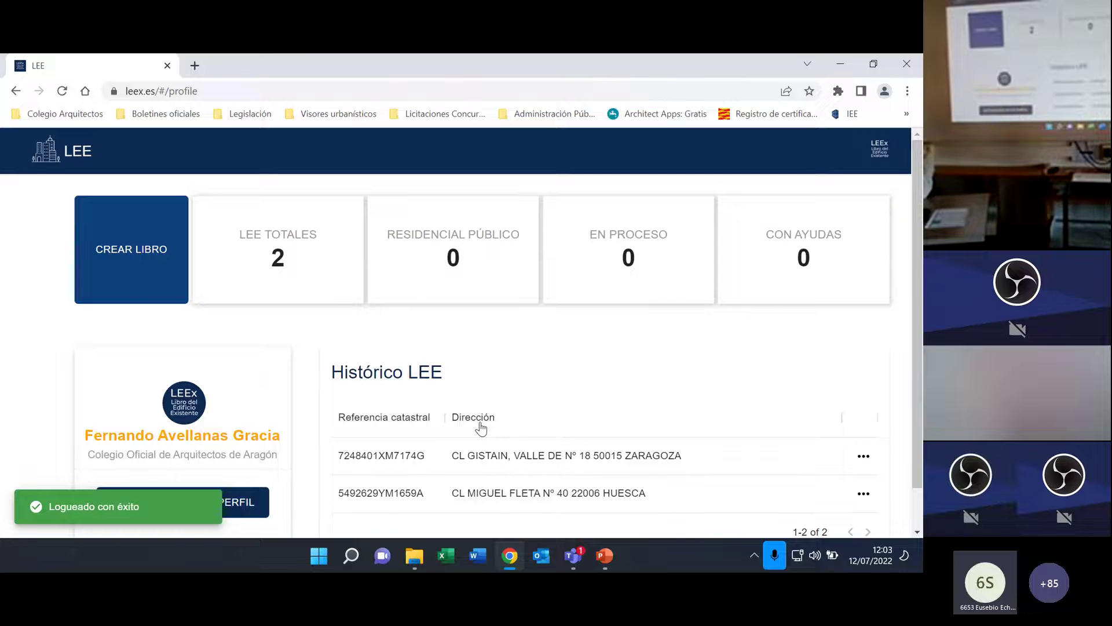
# Start a new building book with CREAR LIBRO from the profile page.
pyautogui.scroll(-1, 293, 322)
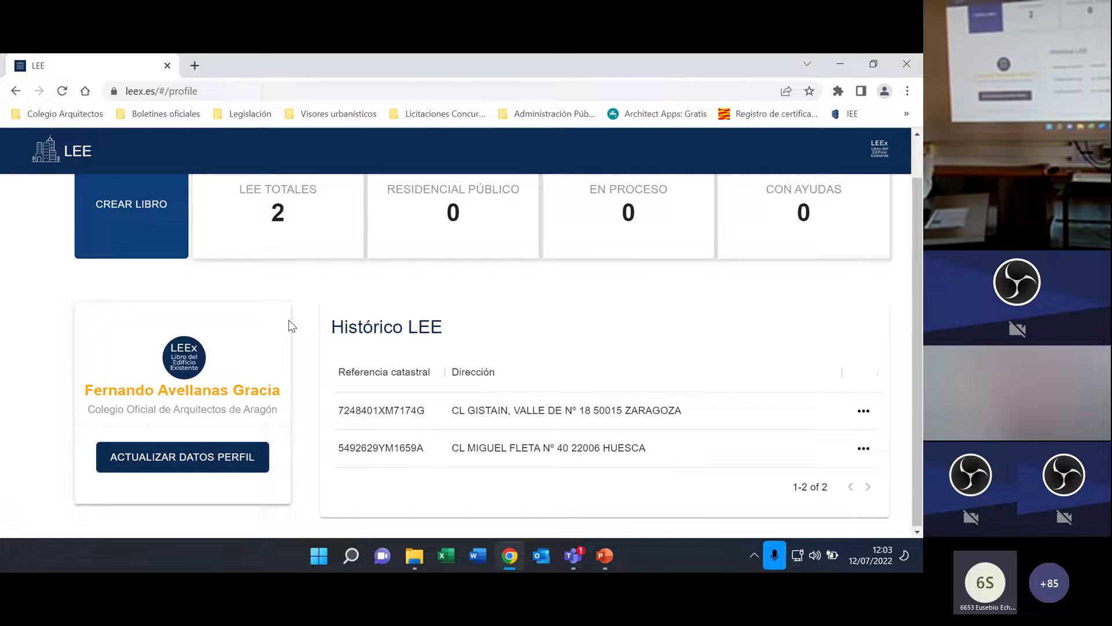
pyautogui.scroll(1, 303, 293)
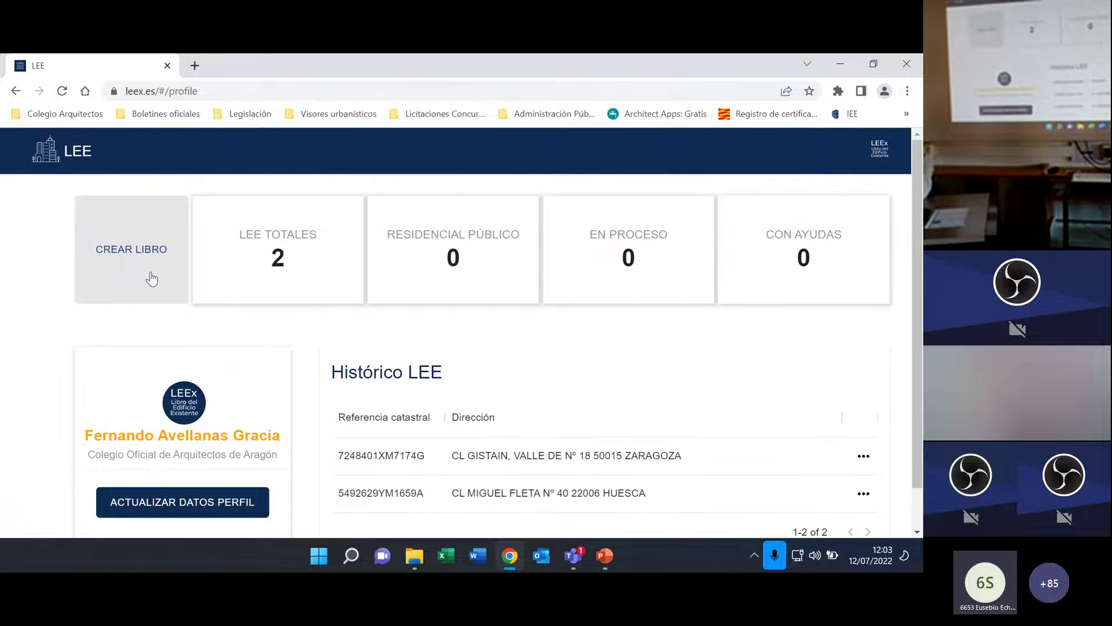
pyautogui.scroll(-1, 455, 397)
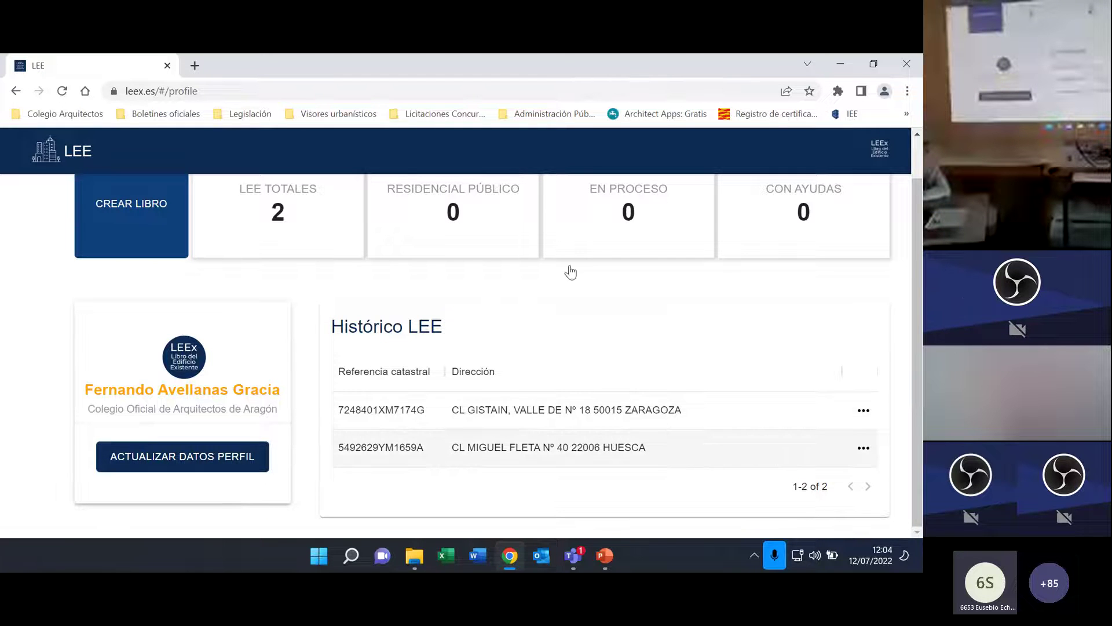
pyautogui.click(134, 208)
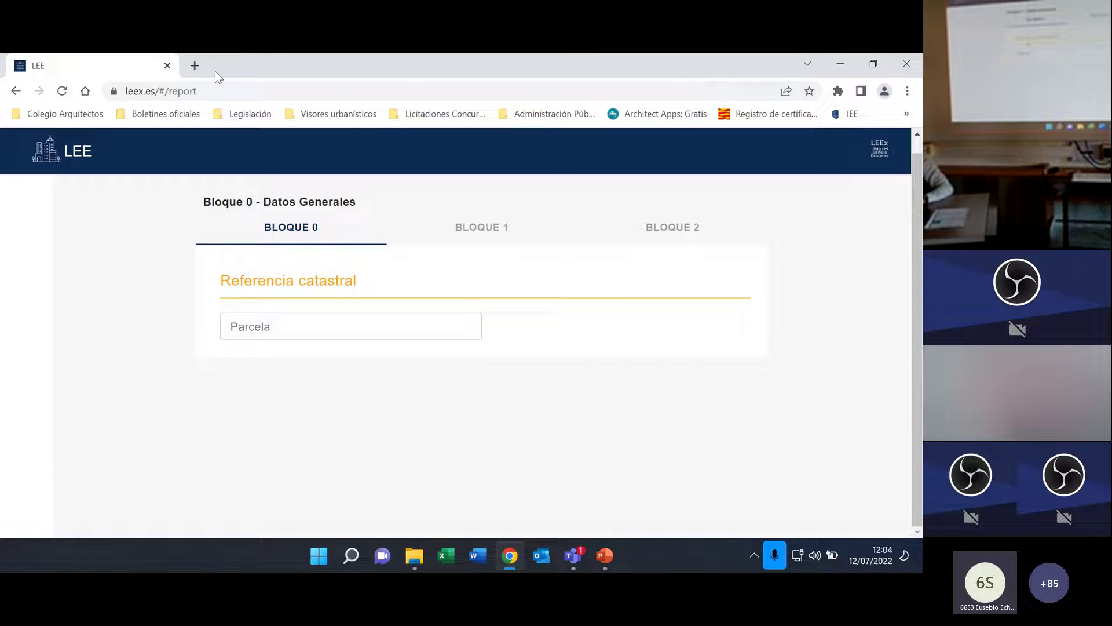
# Open Sede electrónica del Catastro in a new tab from the Visores urbanísticos bookmarks.
pyautogui.click(194, 66)
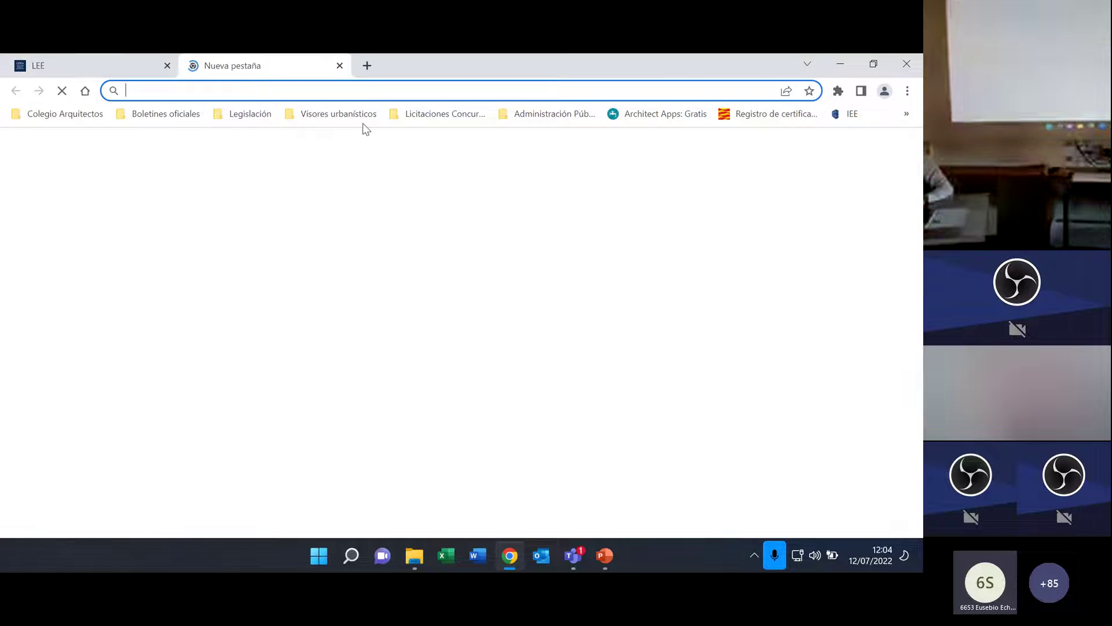
pyautogui.click(347, 114)
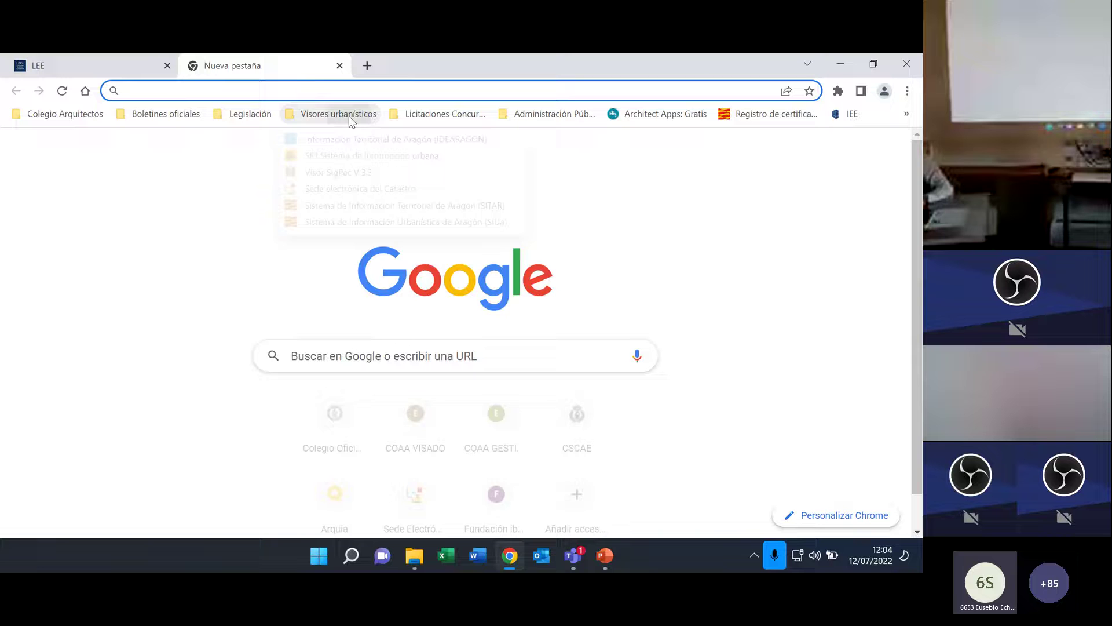
pyautogui.click(351, 188)
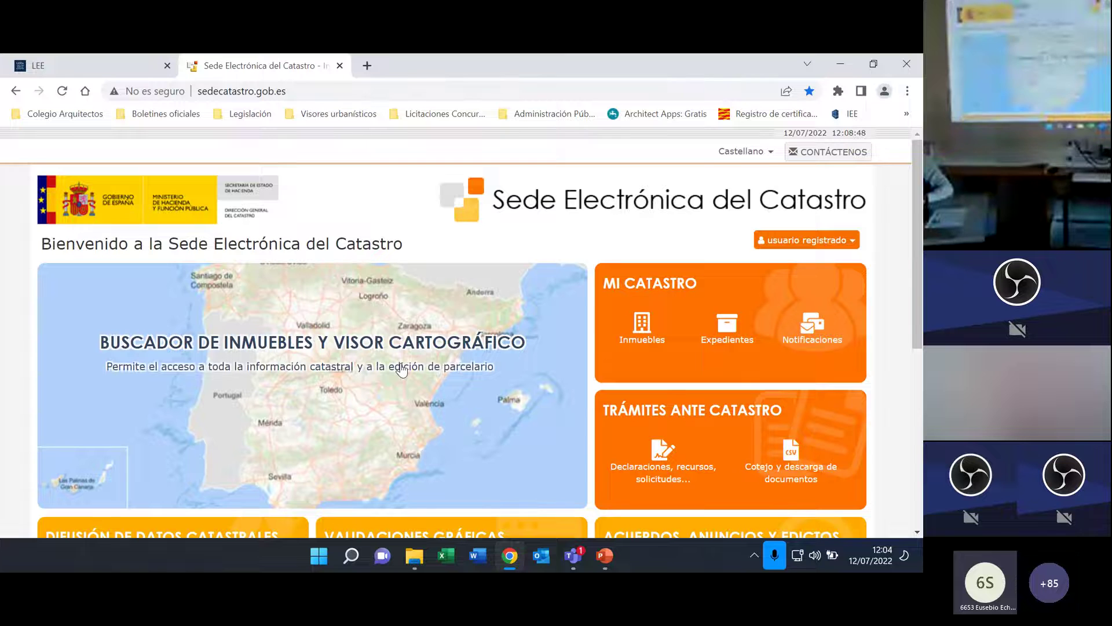
# Open Buscador de inmuebles y visor cartográfico on the CALLE/NÚMERO search.
pyautogui.click(429, 428)
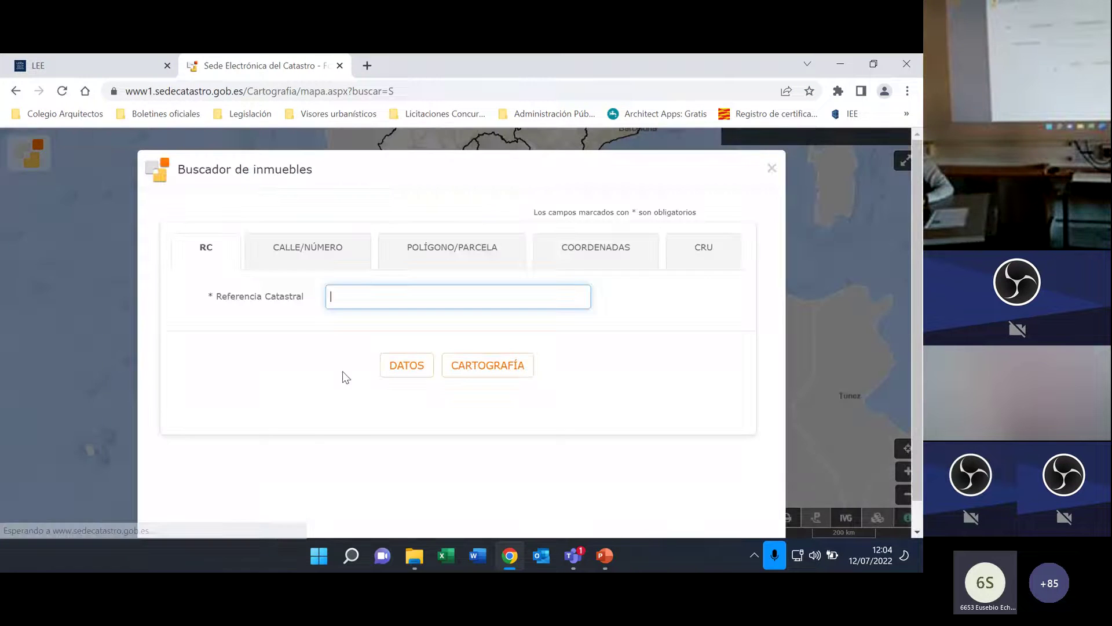
pyautogui.click(337, 262)
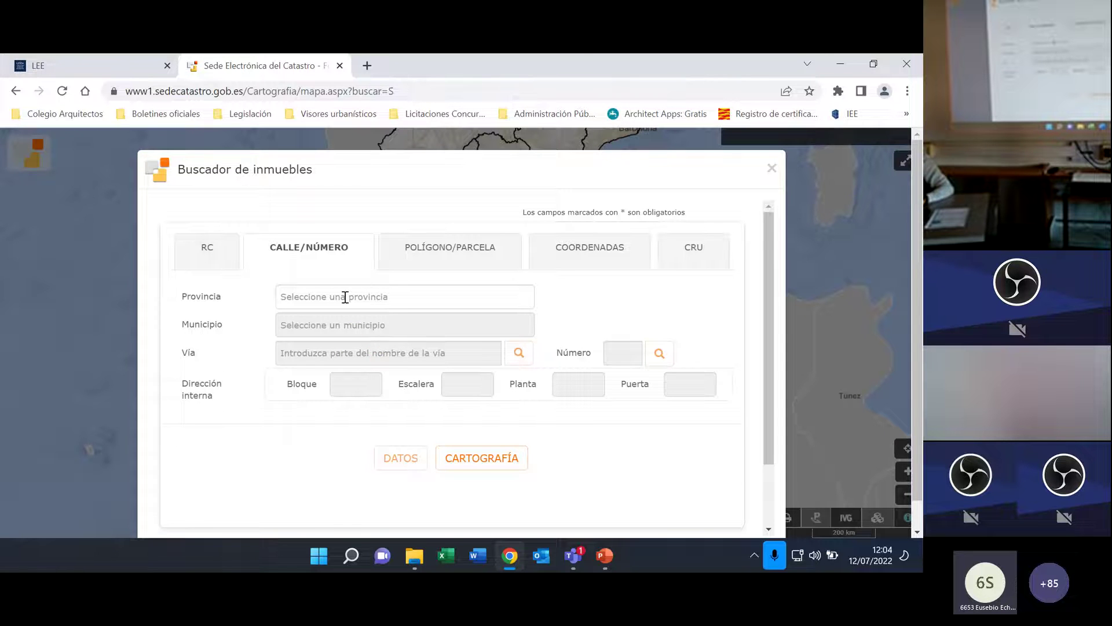
# Copy the cadastral reference from CATASTRAL.txt in 20220712-jornadaLEE, then minimize Notepad.
pyautogui.click(414, 556)
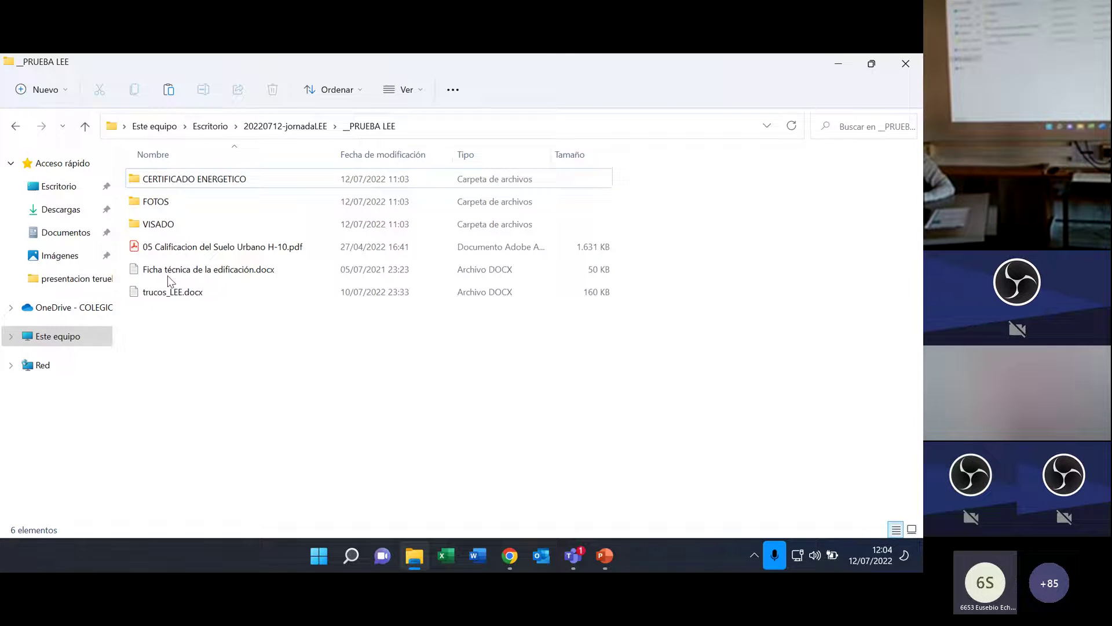
pyautogui.click(85, 125)
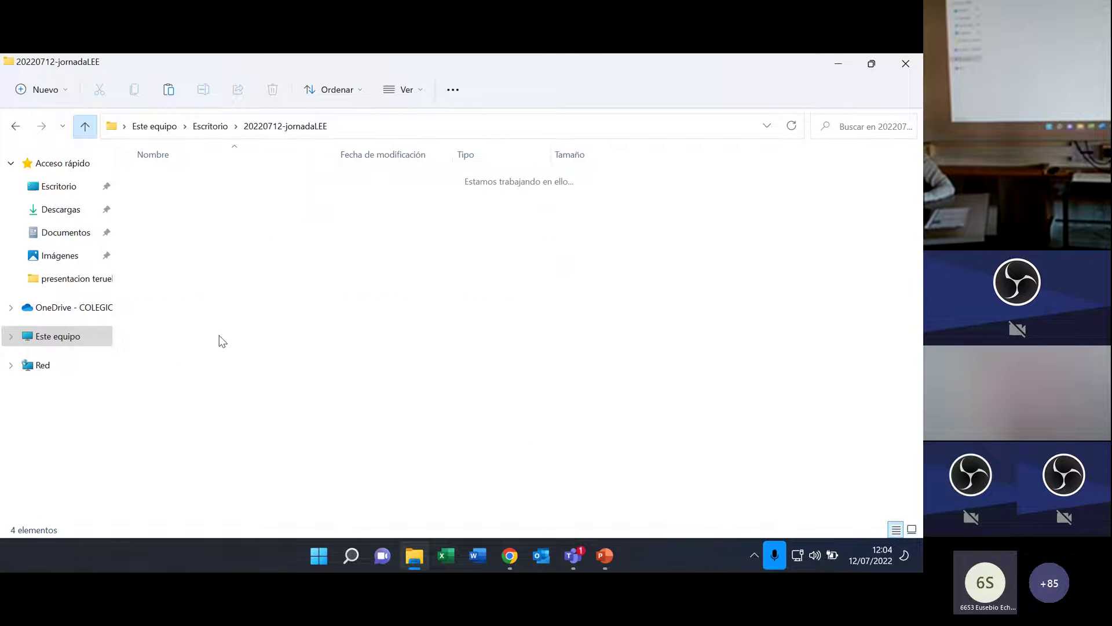
pyautogui.doubleClick(177, 227)
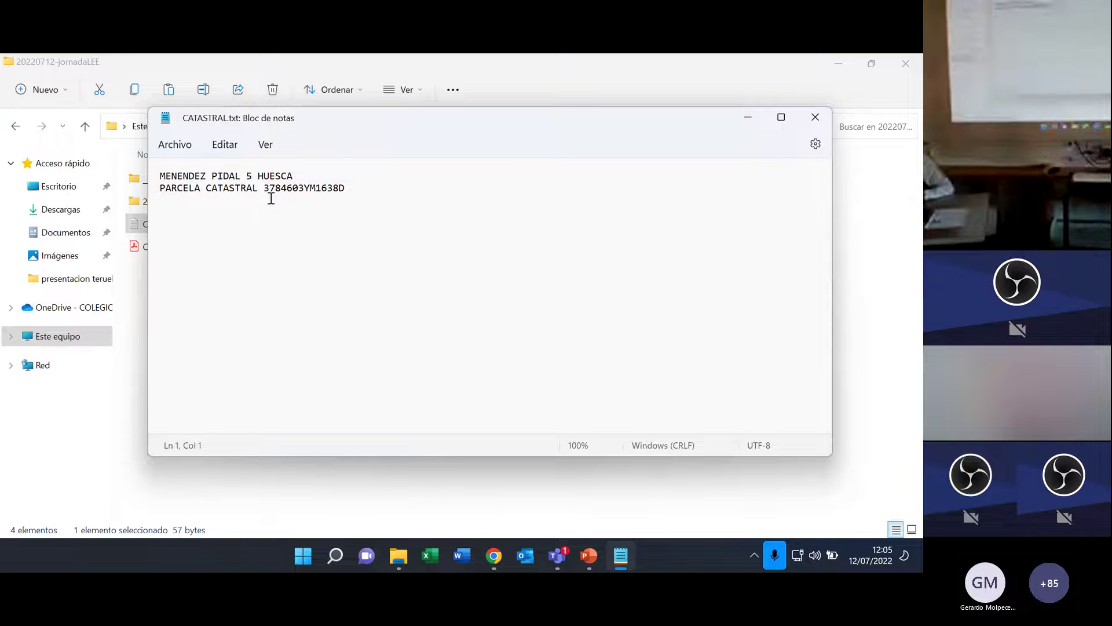
pyautogui.moveTo(264, 188); pyautogui.dragTo(346, 188)
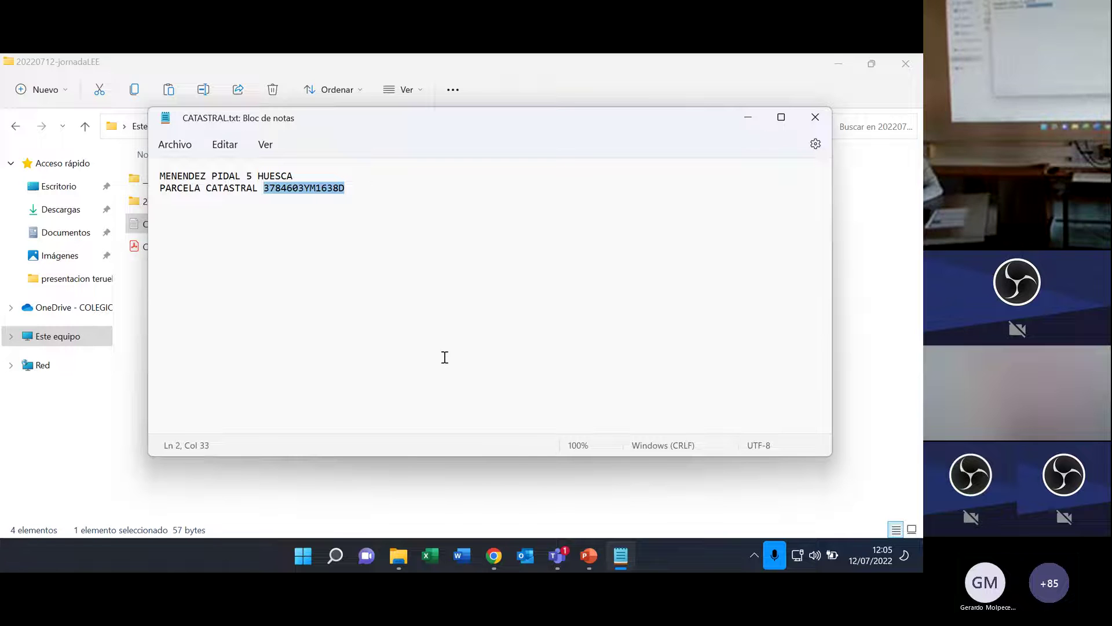
pyautogui.hotkey('ctrl', 'c')
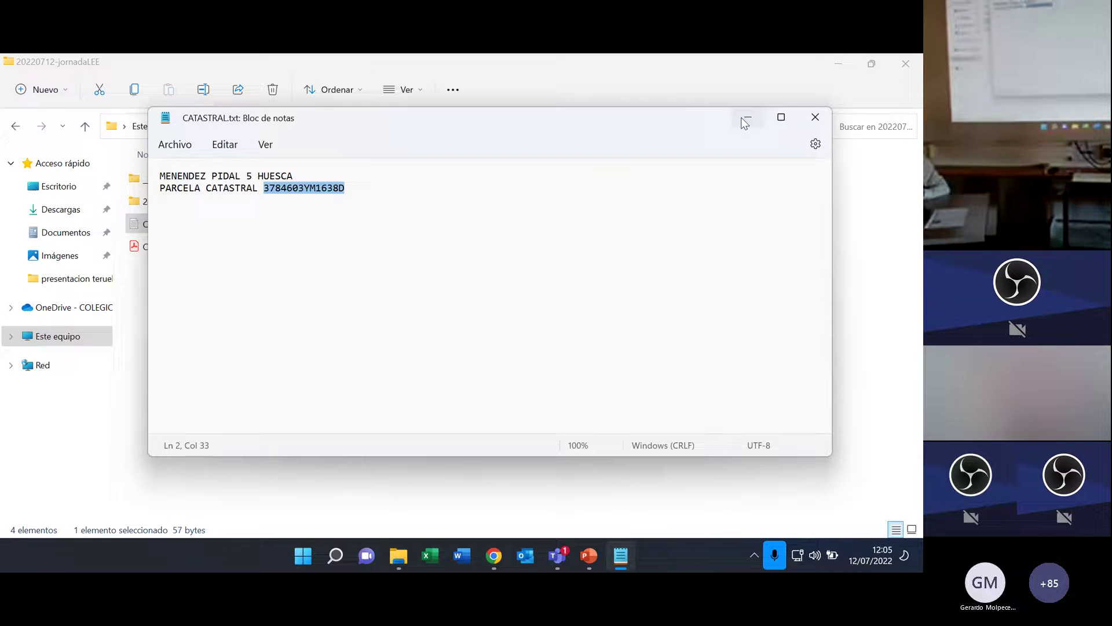
pyautogui.click(746, 122)
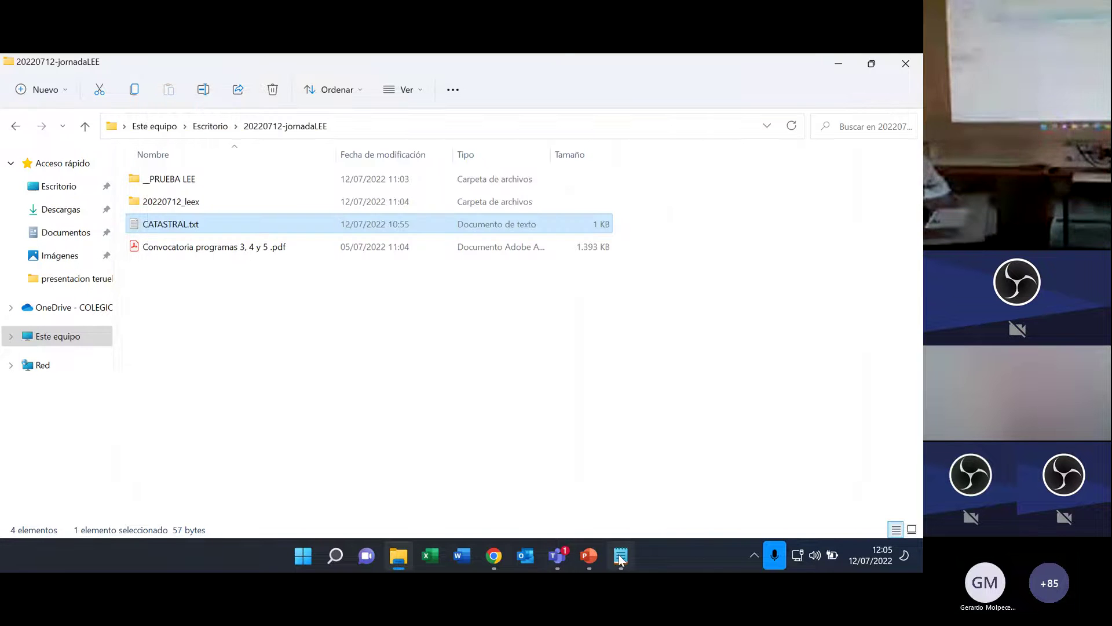
# Select LEEx's Parcela field, then return to the Catastro property finder tab.
pyautogui.click(493, 557)
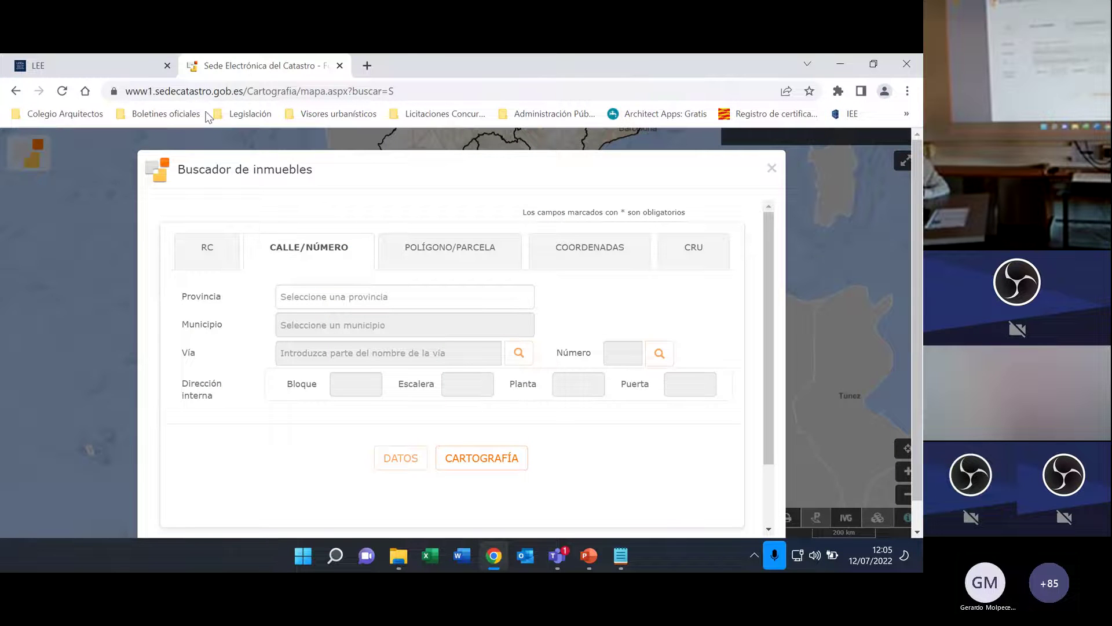
pyautogui.click(117, 60)
pyautogui.click(264, 328)
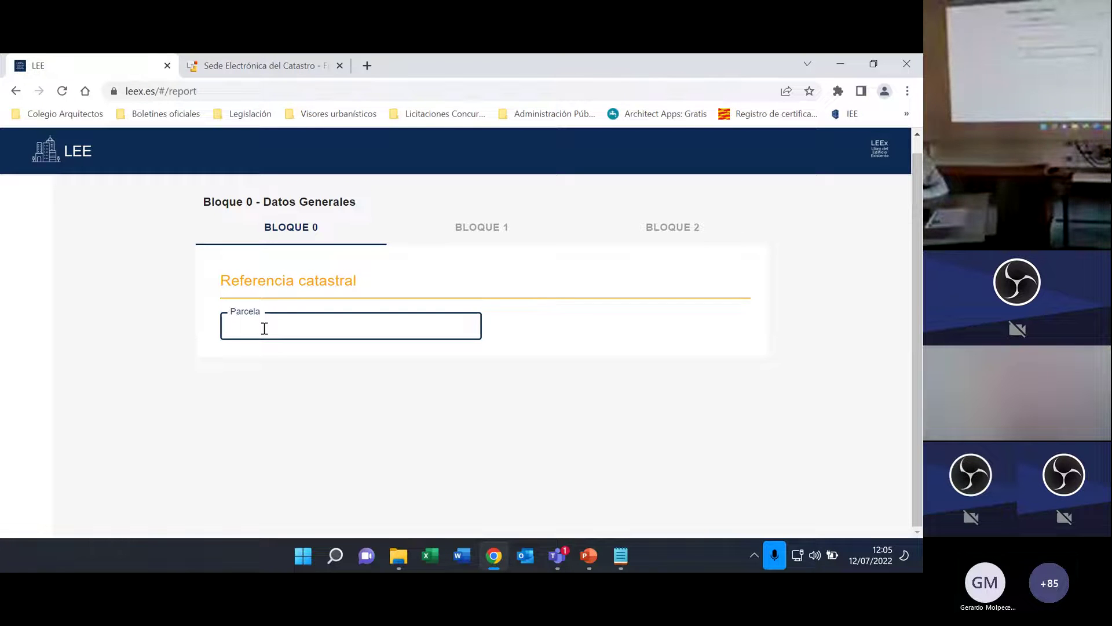
pyautogui.click(278, 65)
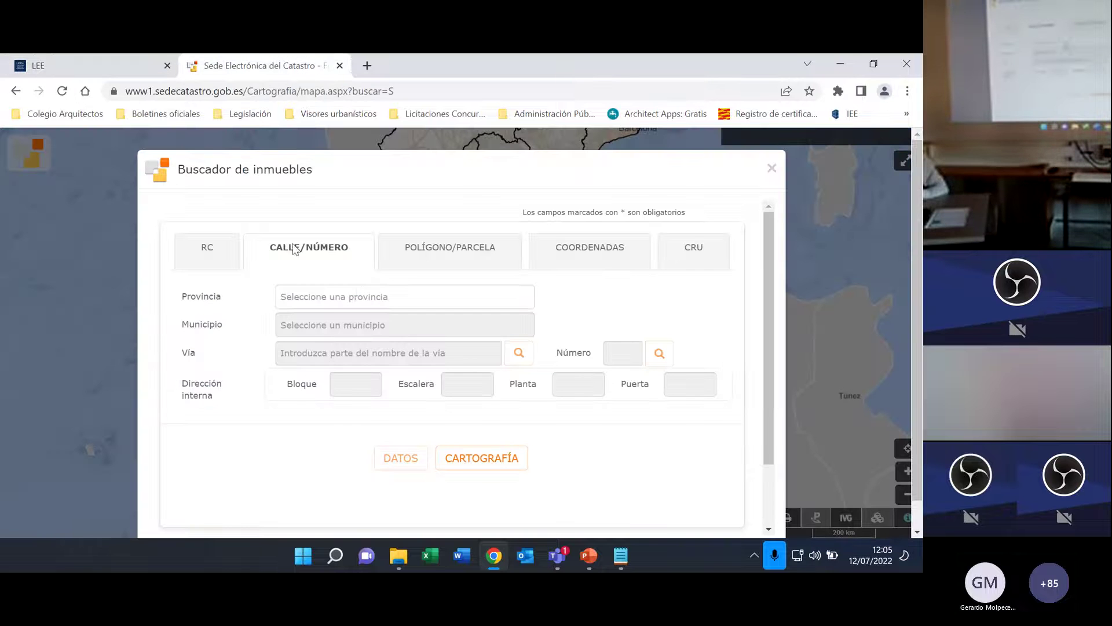
# Set Provincia and Municipio to HUESCA in the street search.
pyautogui.click(356, 292)
pyautogui.write('MEN')
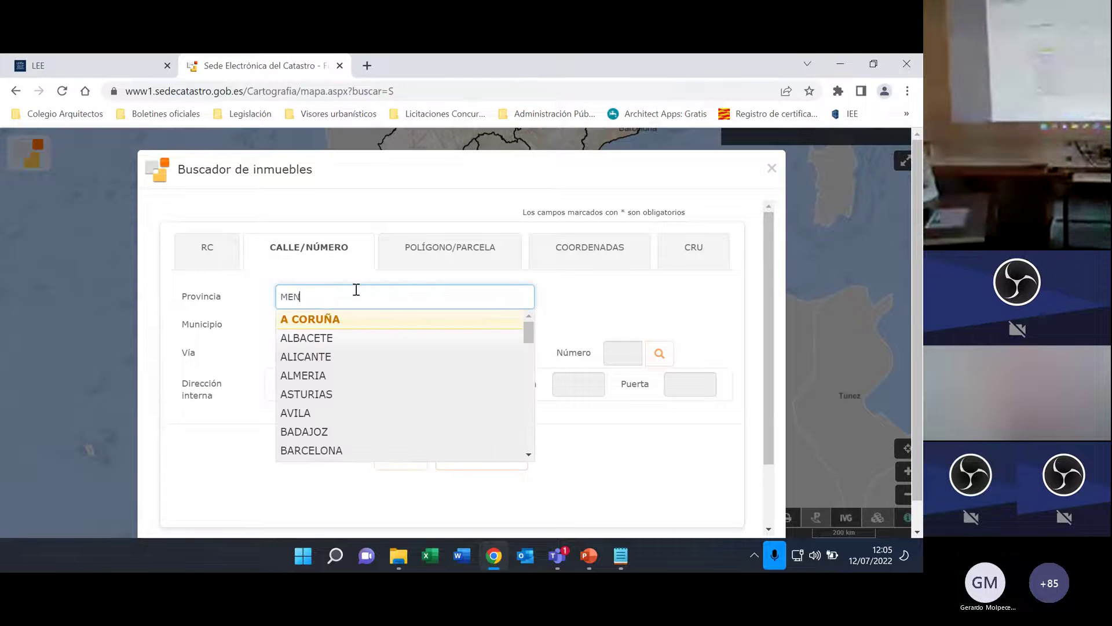
pyautogui.press('BackSpace')
pyautogui.press('BackSpace')
pyautogui.press('BackSpace')
pyautogui.write('HUESCA')
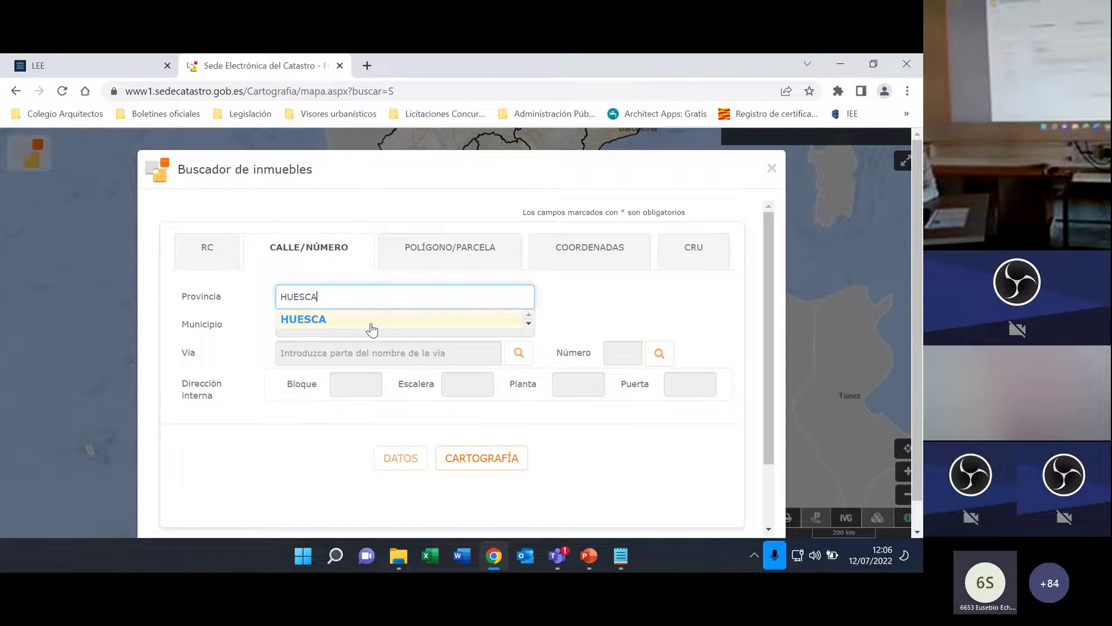
pyautogui.click(371, 325)
pyautogui.click(348, 326)
pyautogui.write('HUEs')
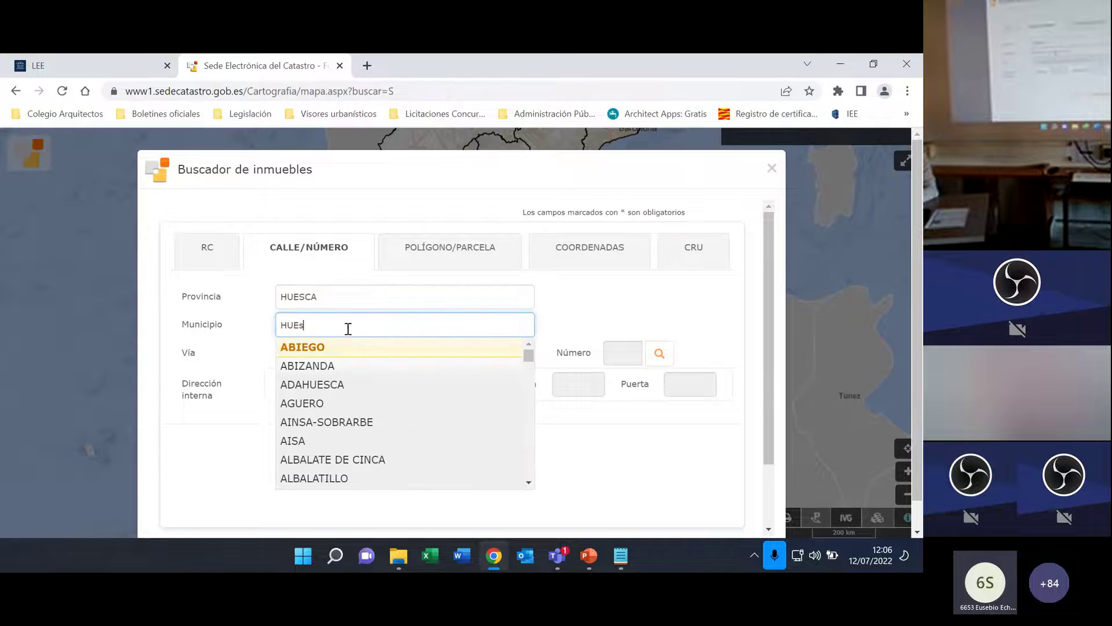
pyautogui.write('CA')
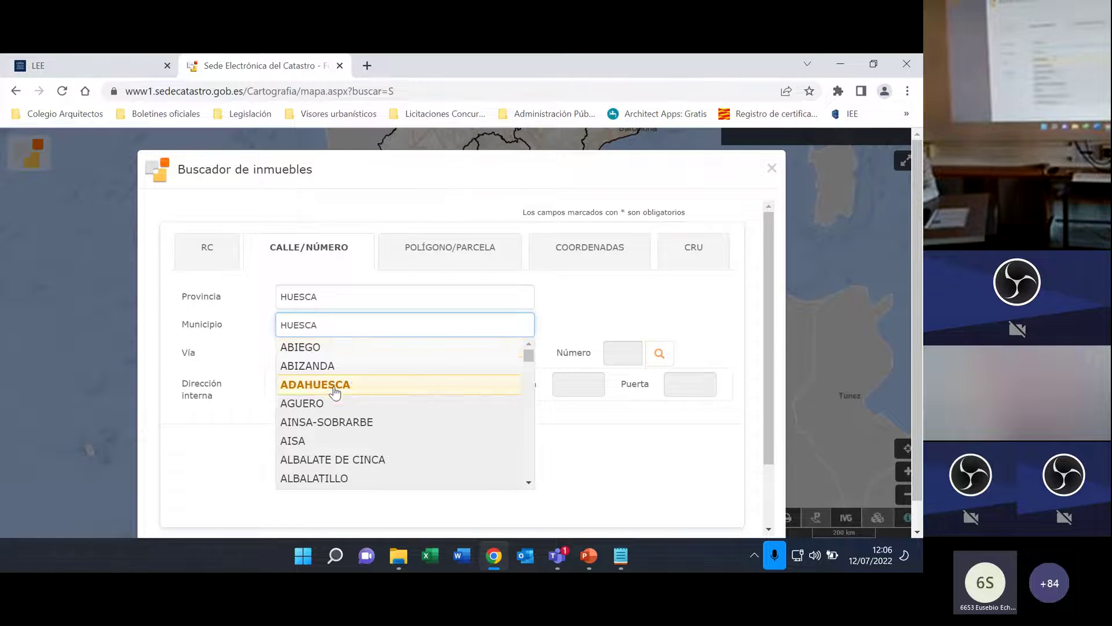
pyautogui.click(302, 346)
pyautogui.click(307, 353)
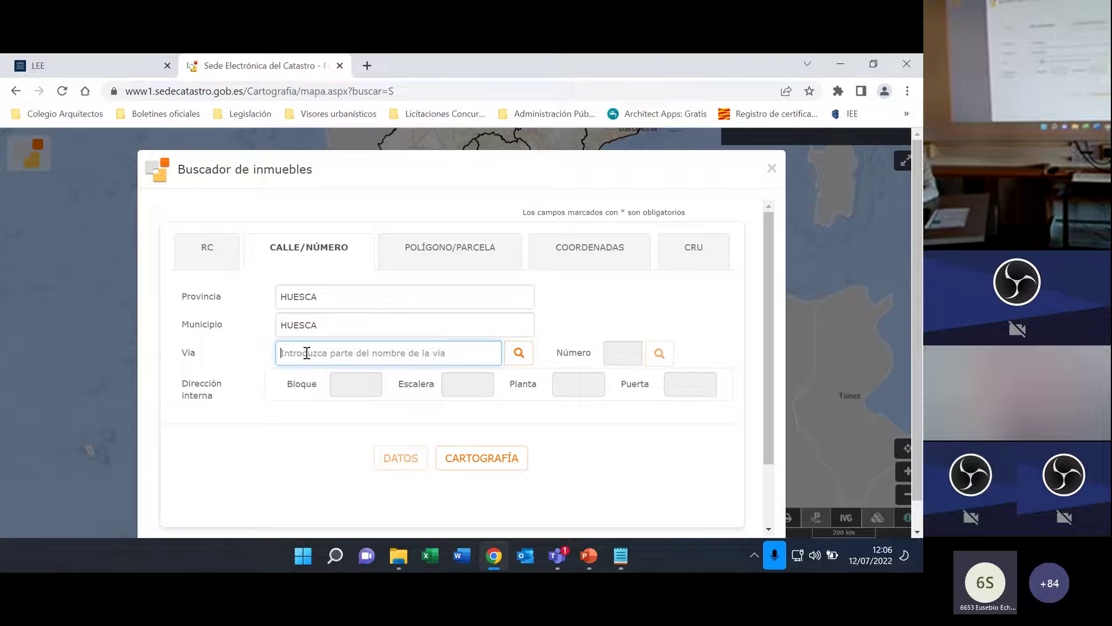
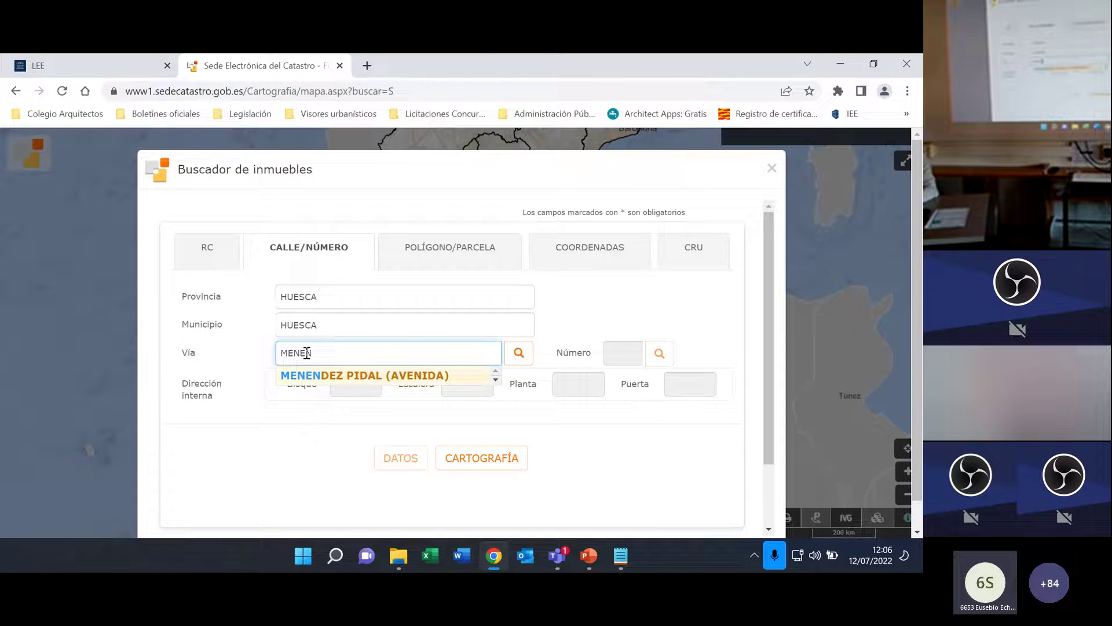
pyautogui.press('Down')
pyautogui.press('Return')
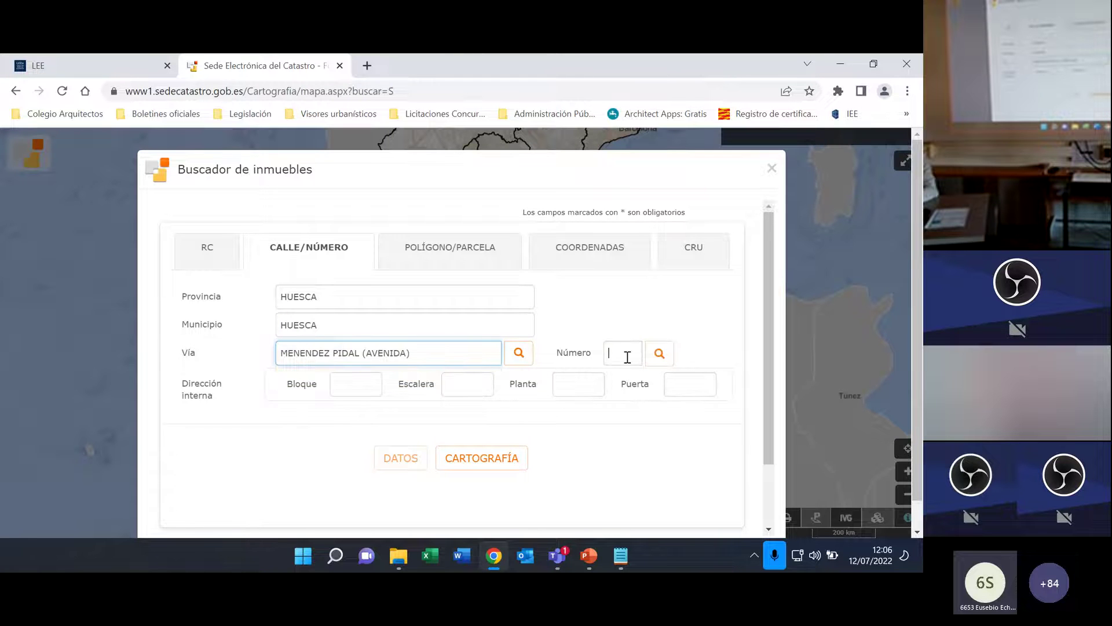
pyautogui.click(623, 355)
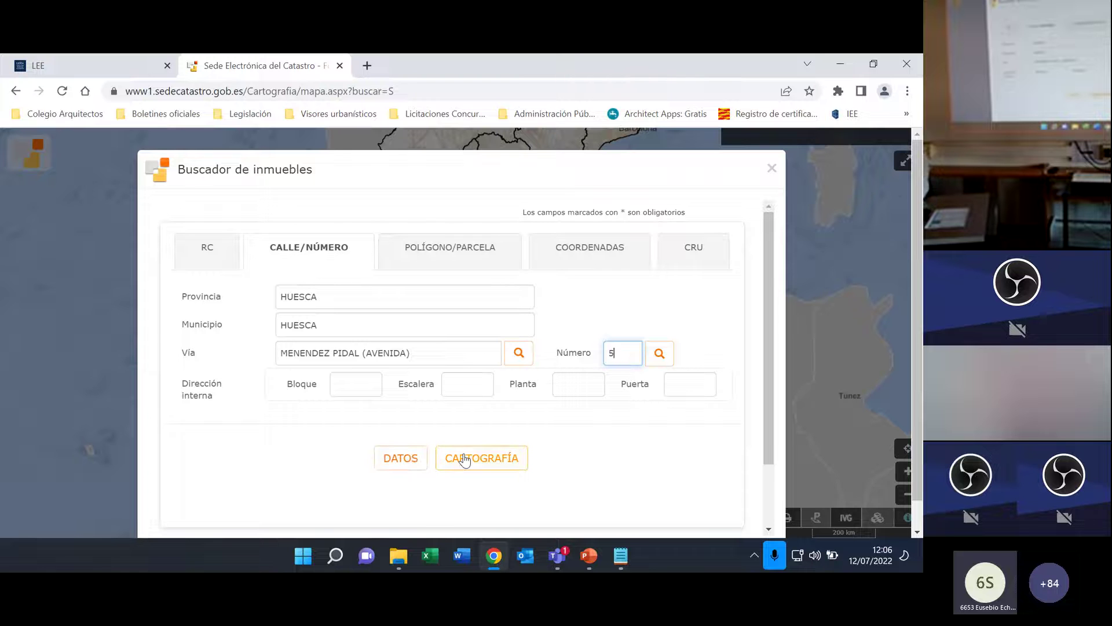
pyautogui.click(479, 463)
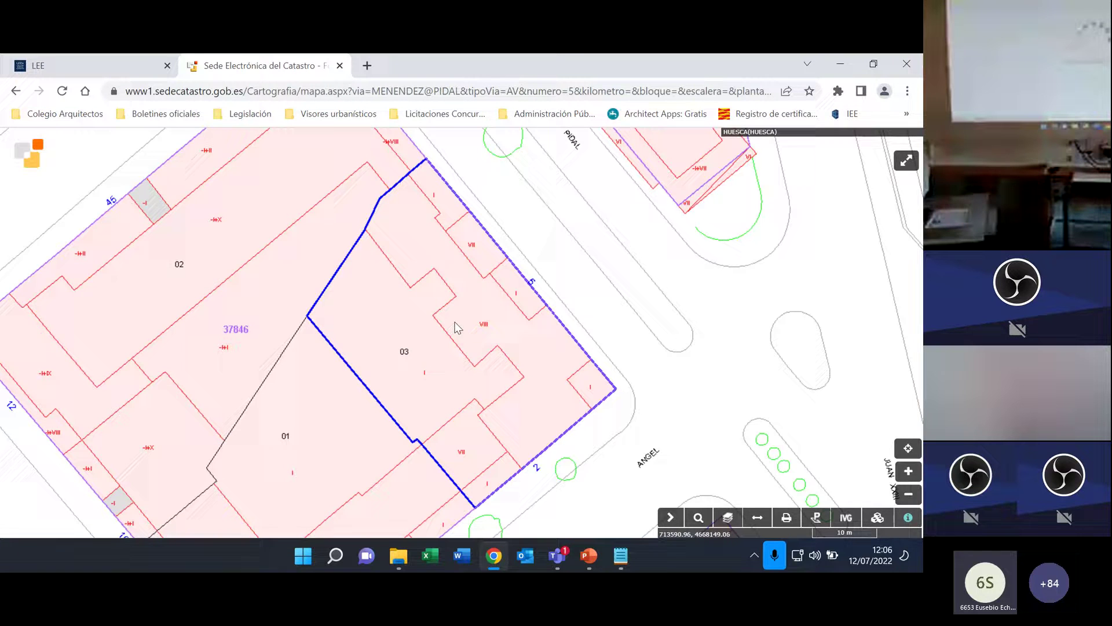
pyautogui.click(463, 346)
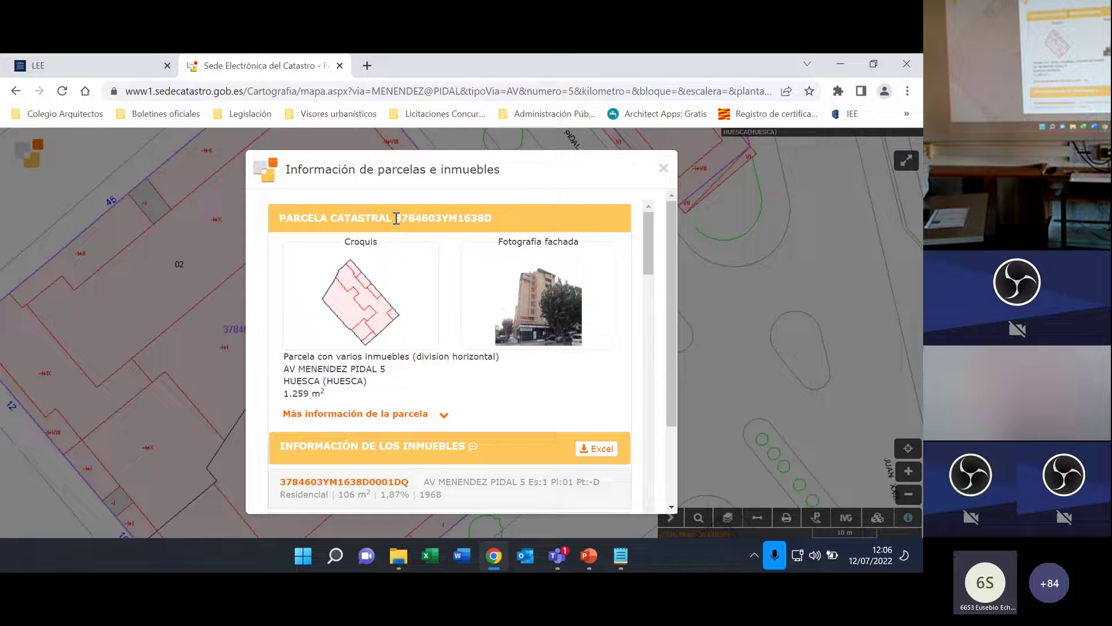
pyautogui.moveTo(397, 217); pyautogui.dragTo(494, 220)
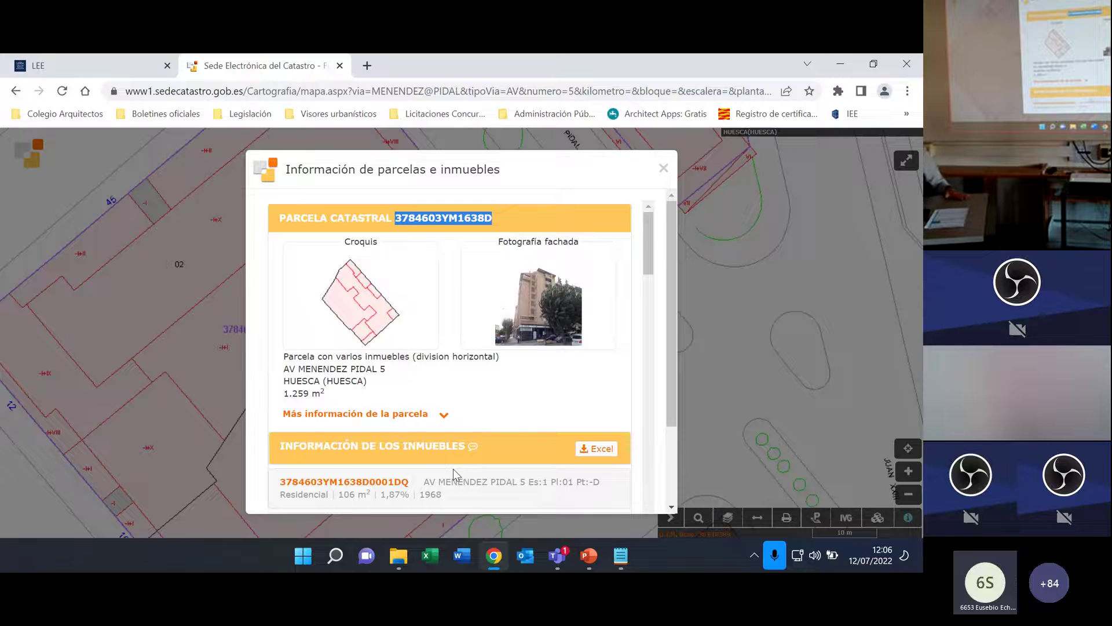
pyautogui.scroll(-3, 428, 388)
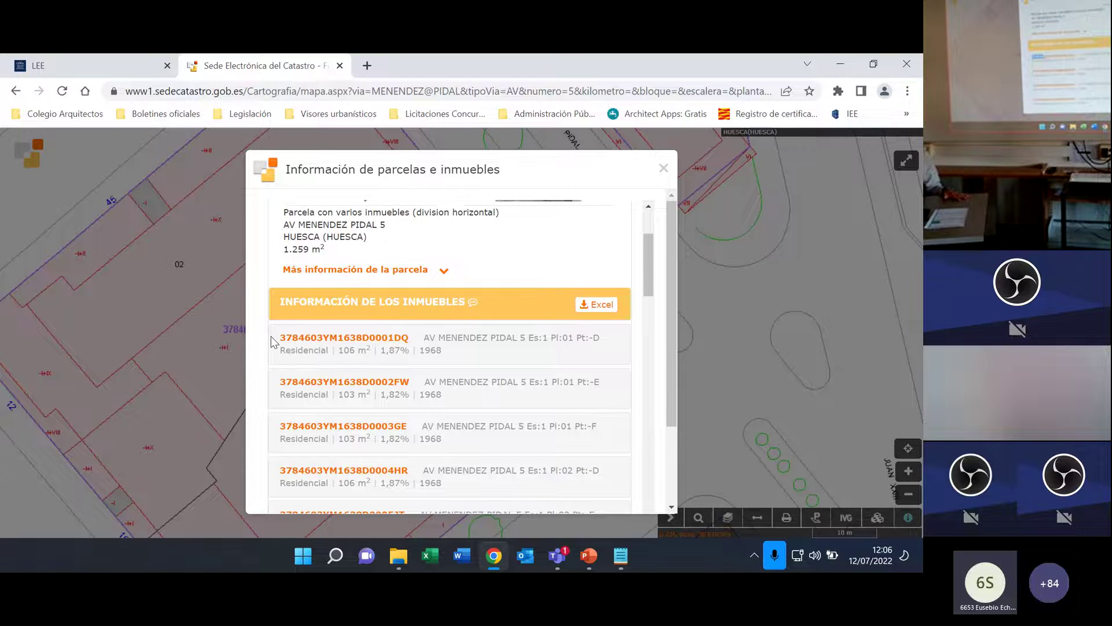
pyautogui.moveTo(272, 342); pyautogui.dragTo(410, 339)
pyautogui.hotkey('ctrl', 'c')
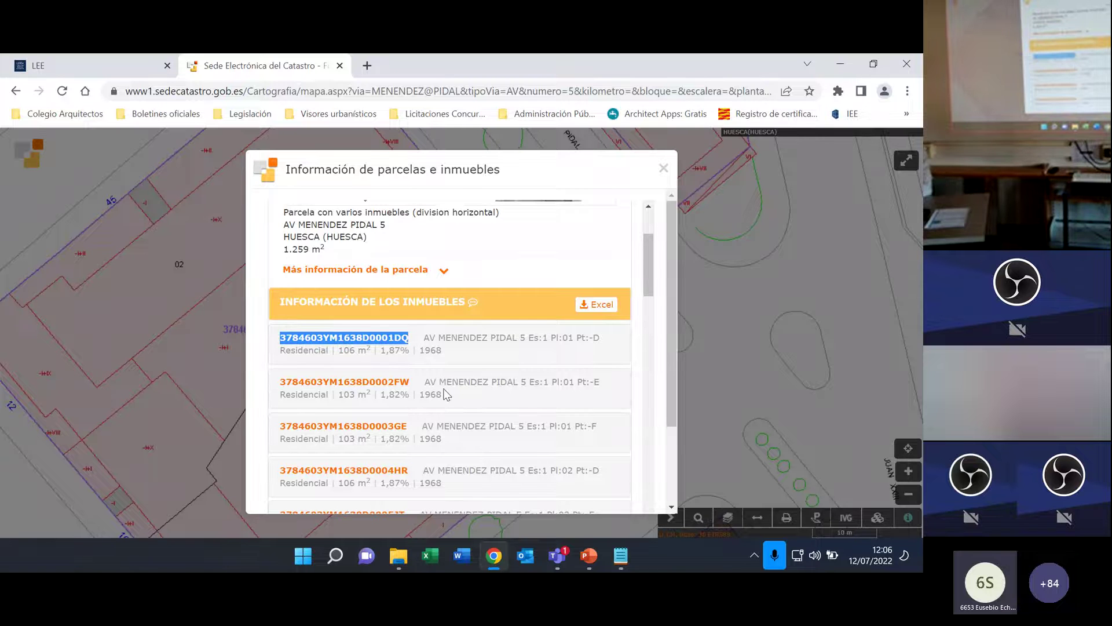
pyautogui.scroll(3, 443, 266)
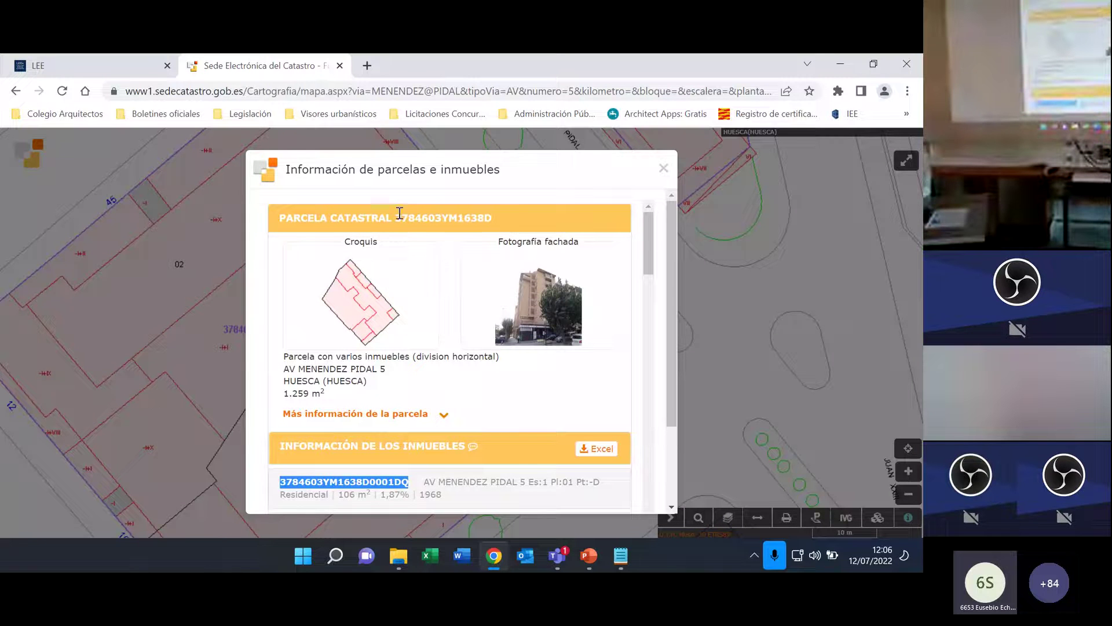
pyautogui.scroll(-3, 480, 351)
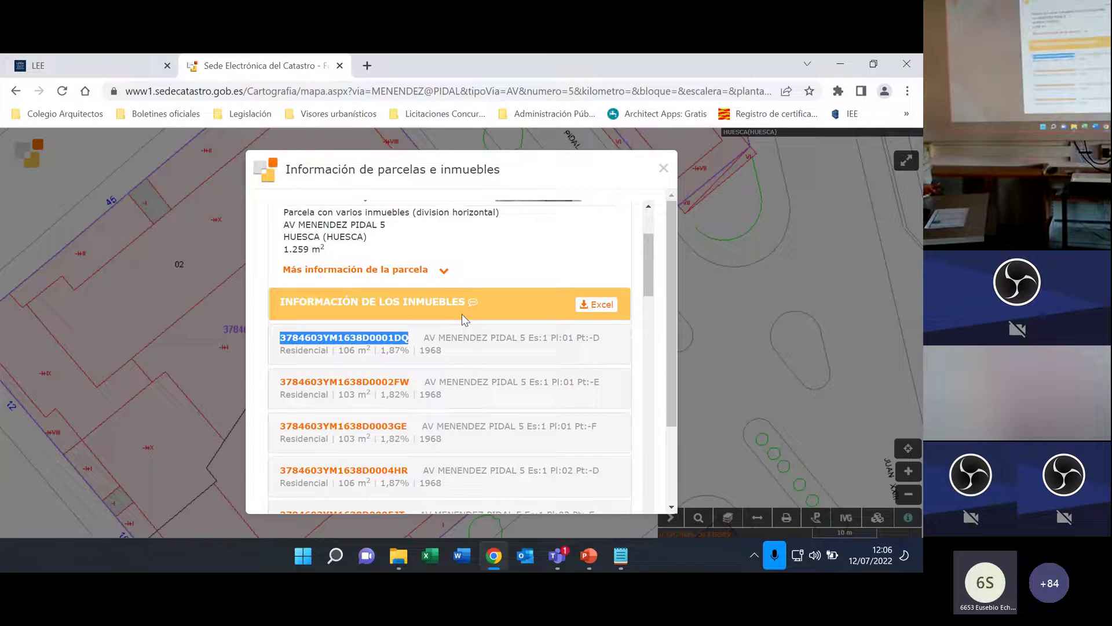
pyautogui.click(78, 58)
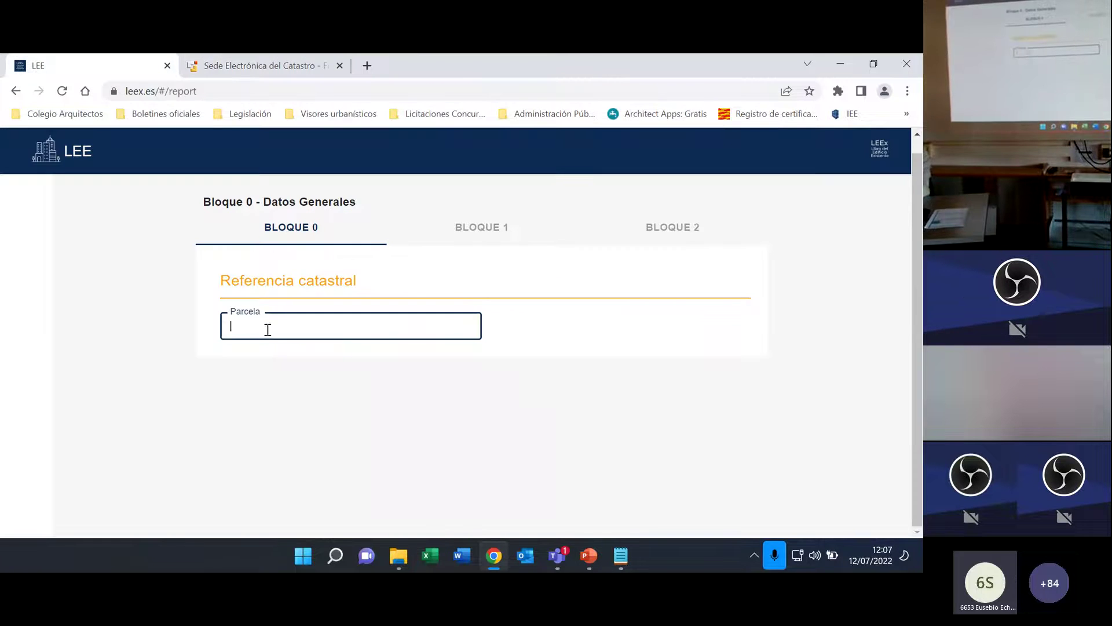
pyautogui.hotkey('ctrl', 'v')
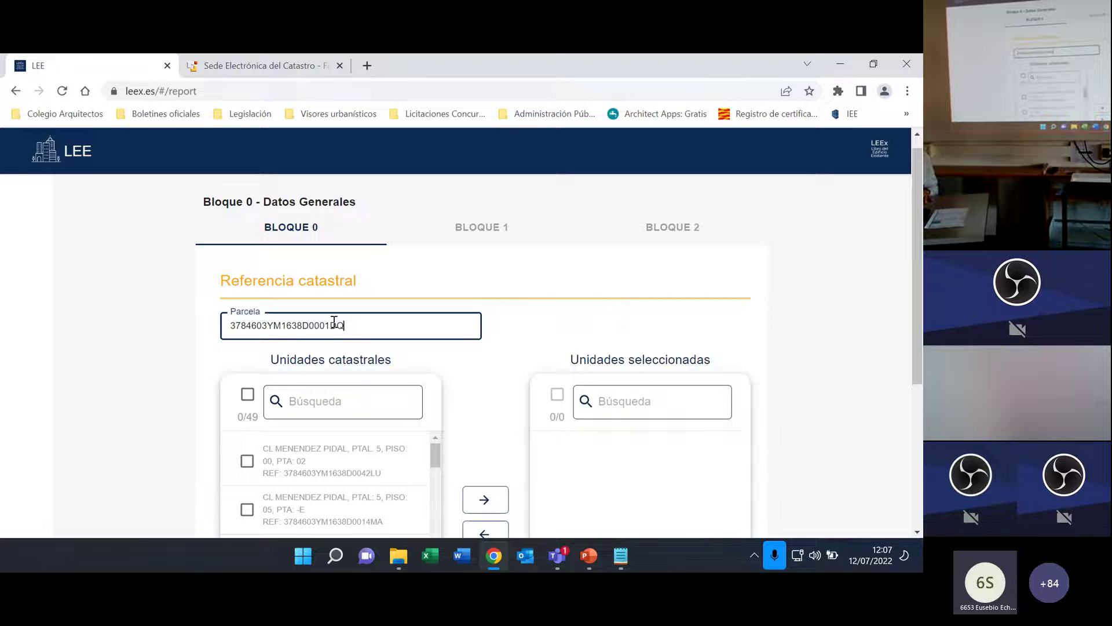
pyautogui.scroll(-1, 165, 352)
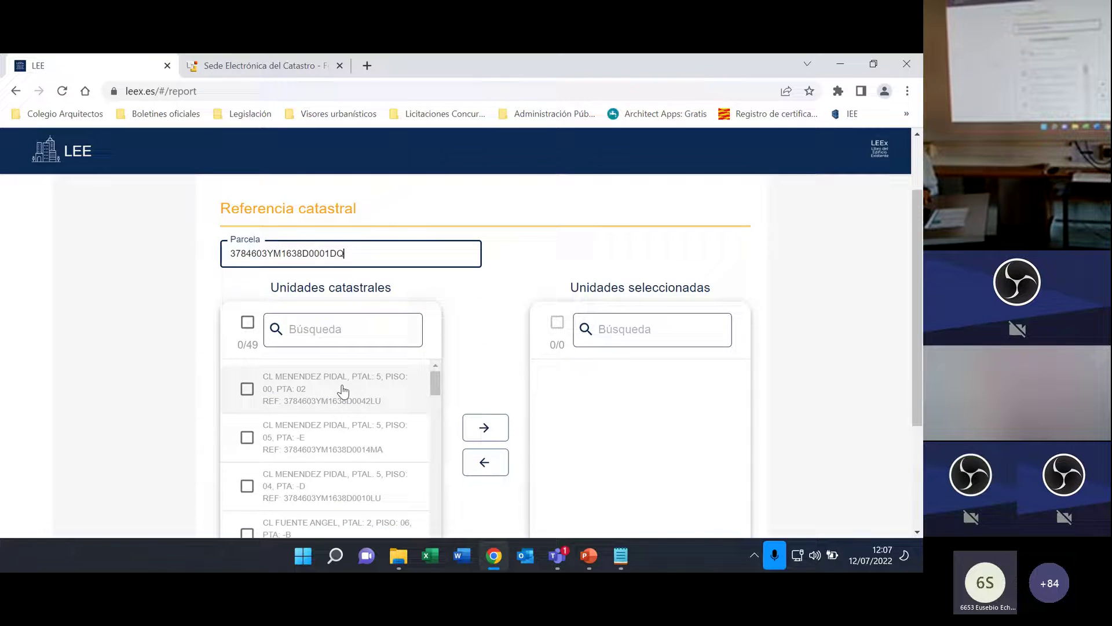
pyautogui.scroll(-1, 359, 392)
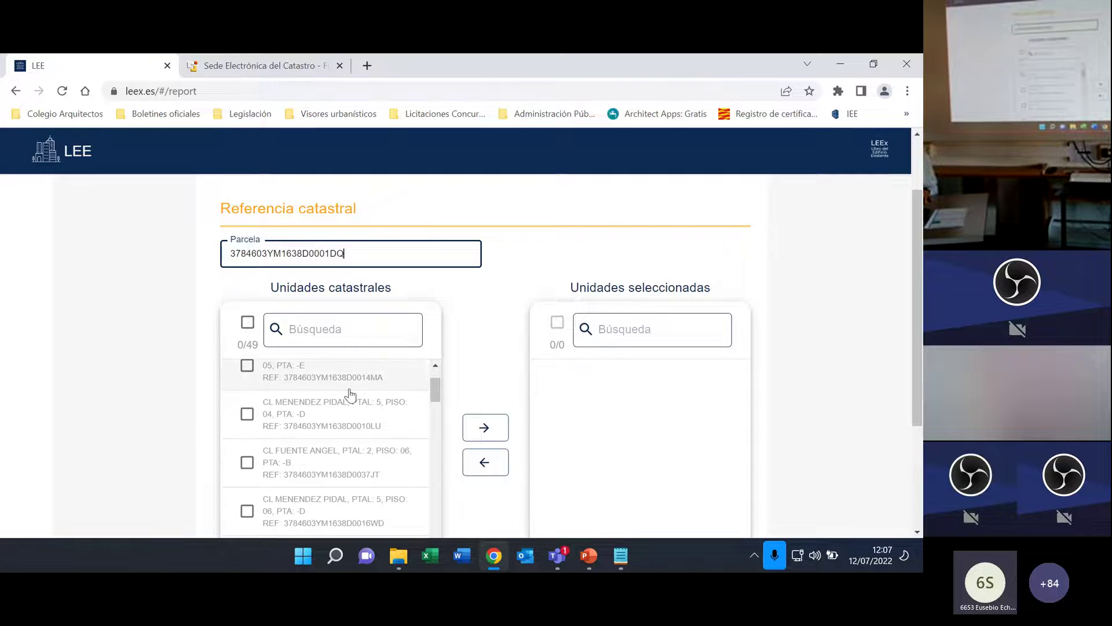
pyautogui.scroll(-1, 350, 396)
pyautogui.moveTo(918, 298); pyautogui.dragTo(916, 381)
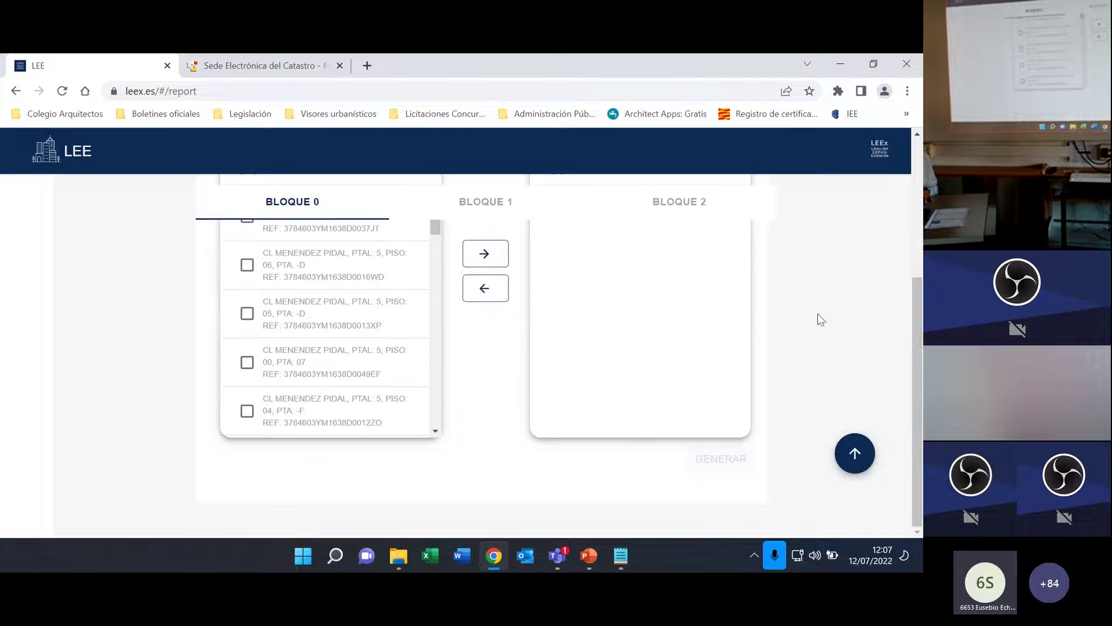
pyautogui.scroll(1, 918, 335)
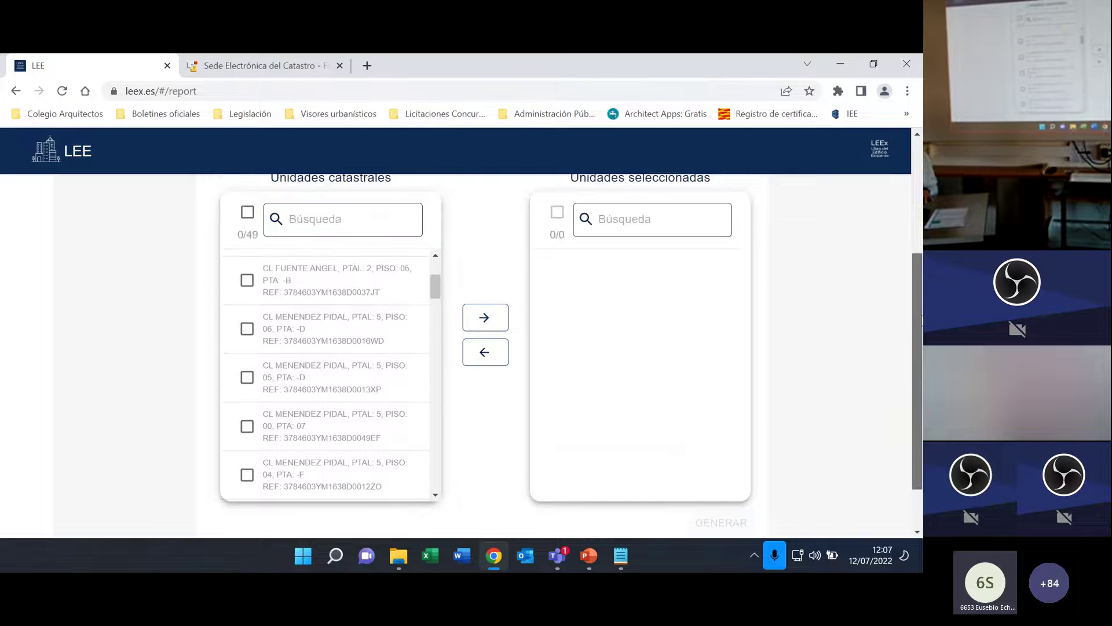
pyautogui.moveTo(434, 293); pyautogui.dragTo(445, 485)
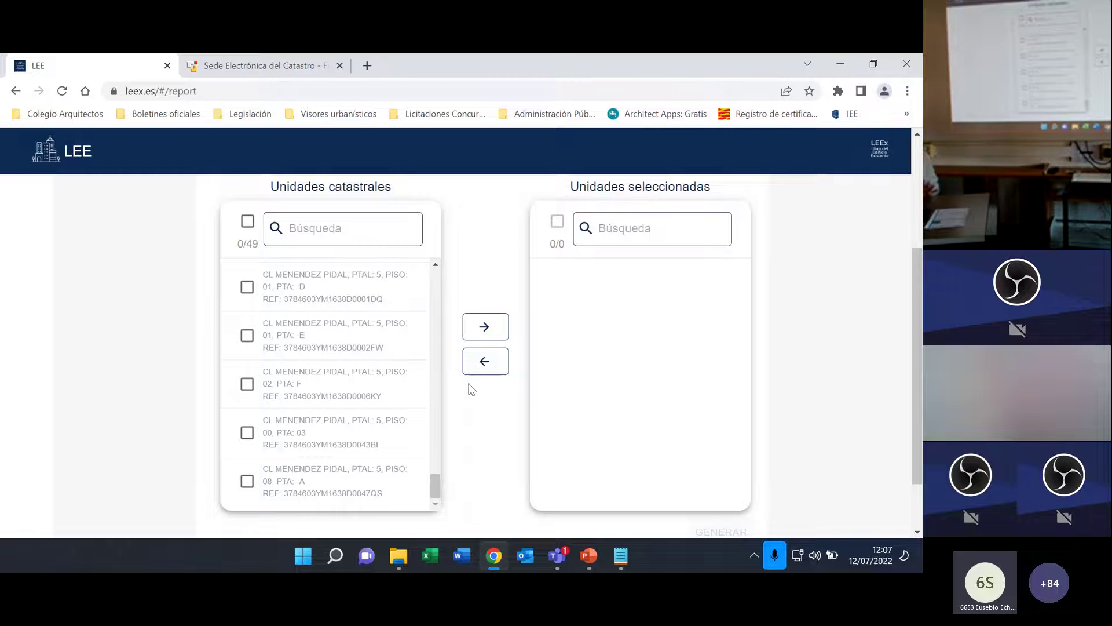